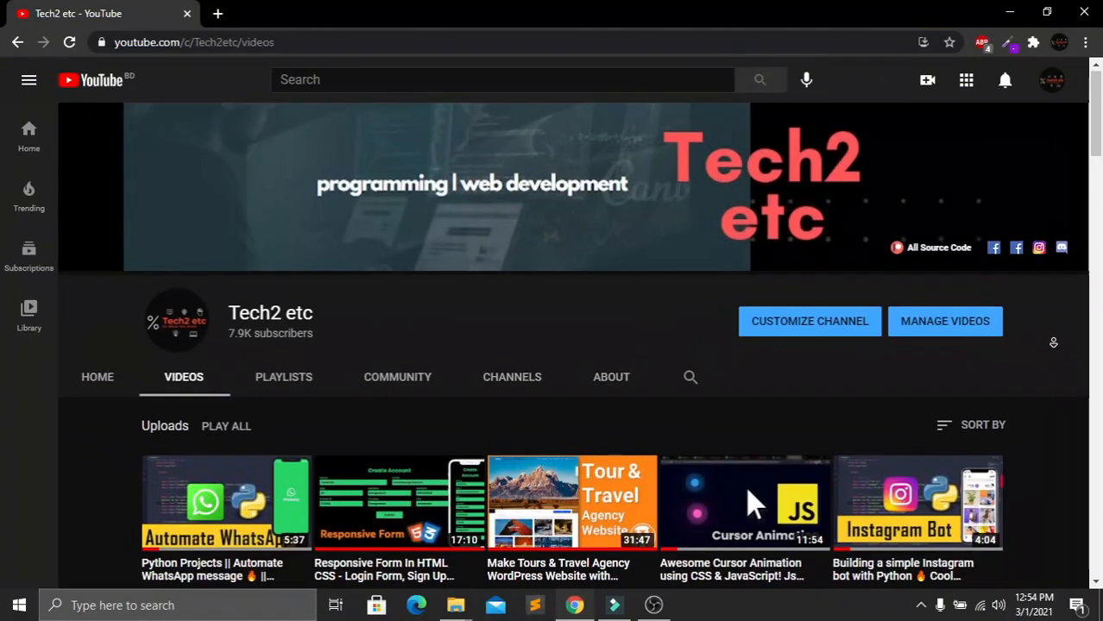
# Step: Look through the uploaded videos on the Tech2 etc YouTube channel
pyautogui.scroll(-3, 1051, 353)
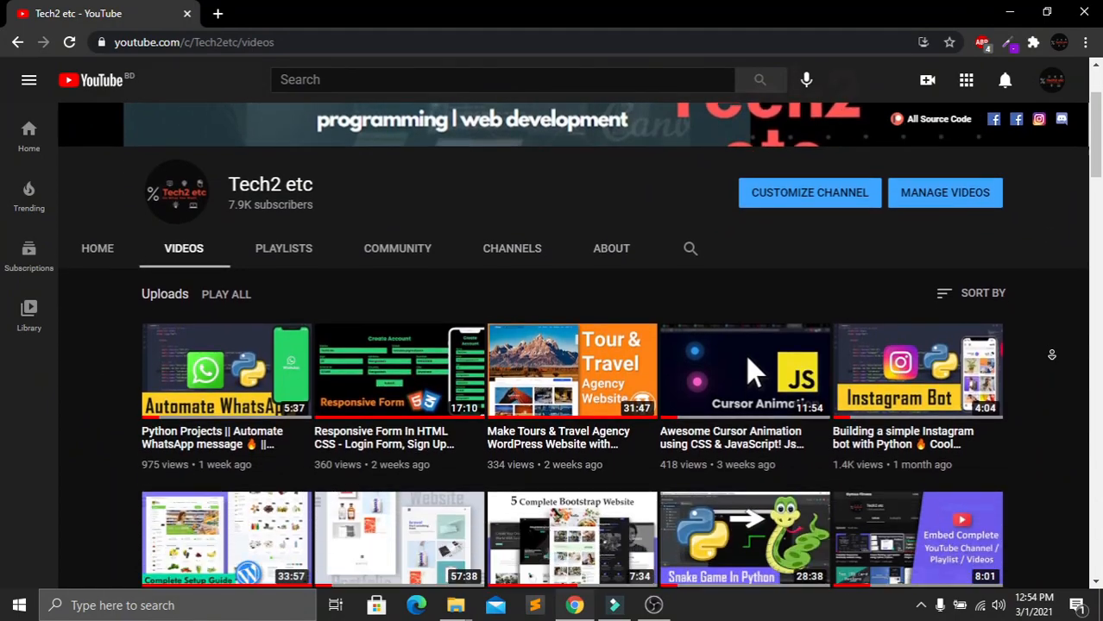
pyautogui.scroll(-3, 1051, 354)
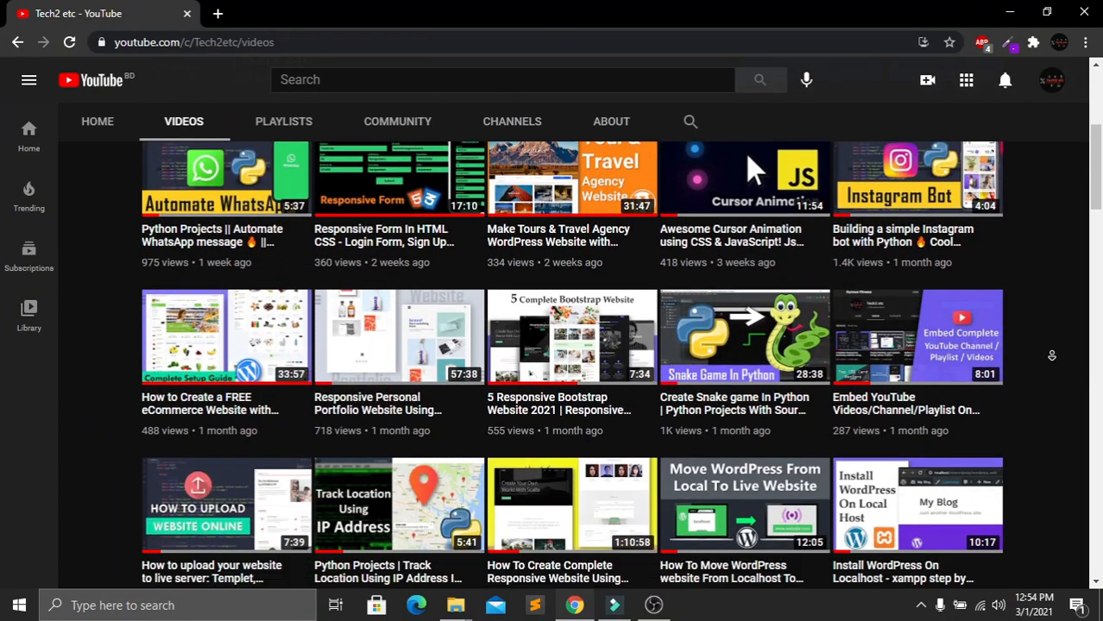
pyautogui.scroll(-3, 1051, 355)
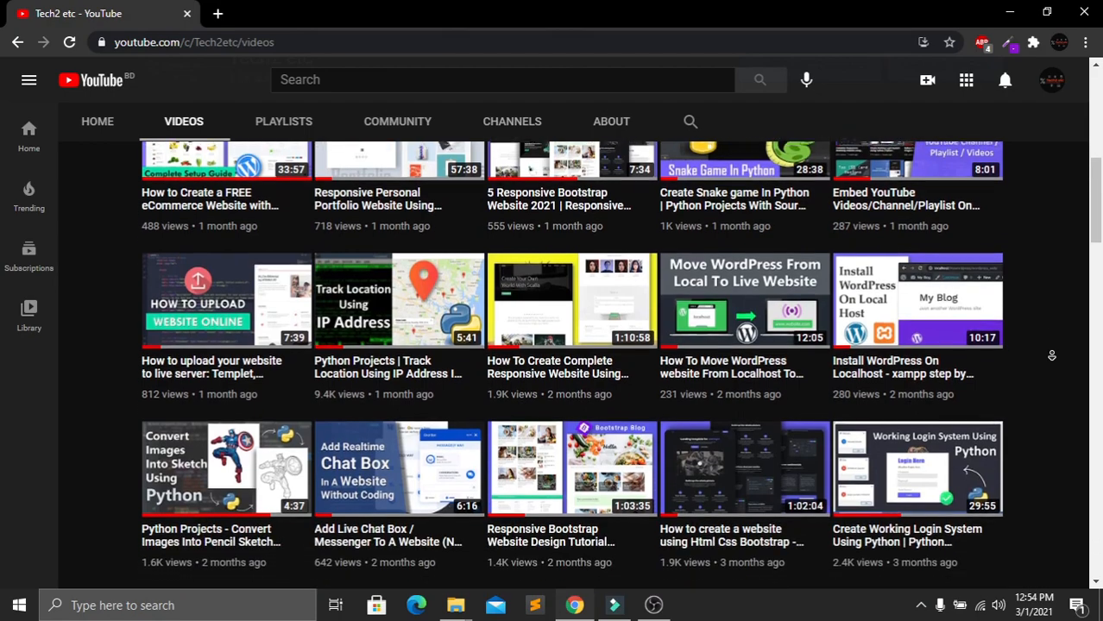
pyautogui.scroll(-3, 1051, 354)
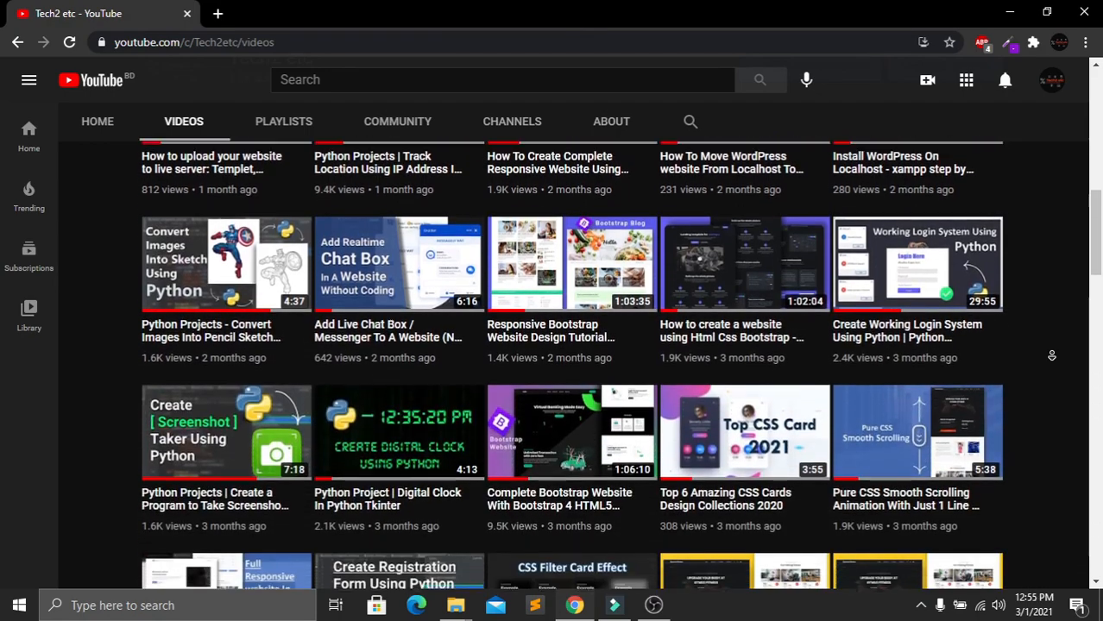
pyautogui.scroll(-3, 1051, 354)
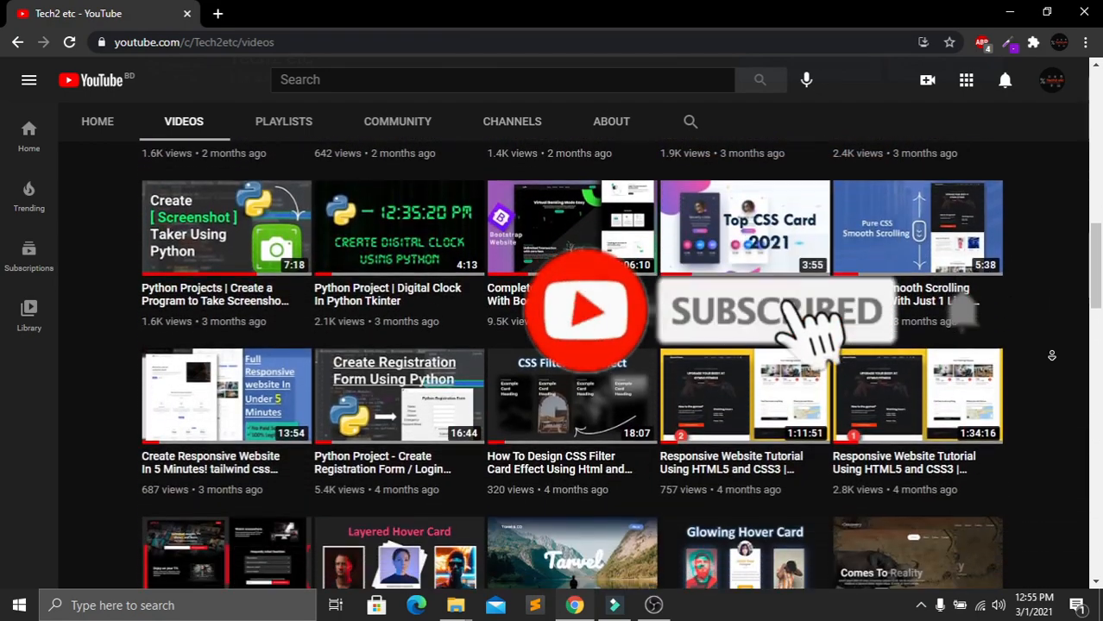
pyautogui.scroll(-3, 1051, 355)
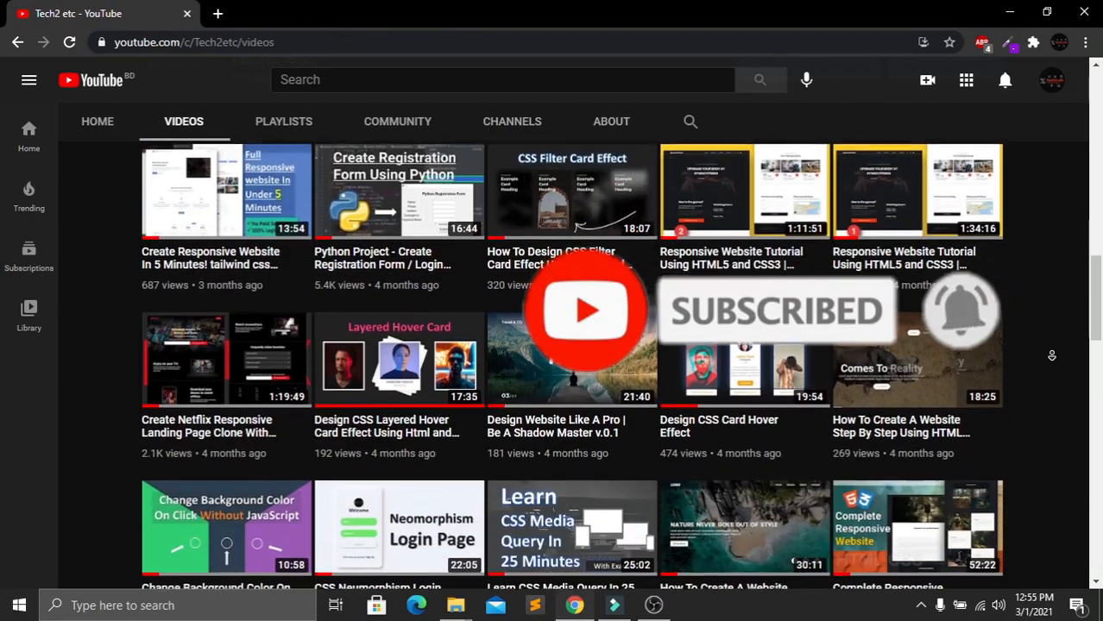
pyautogui.scroll(-3, 1051, 355)
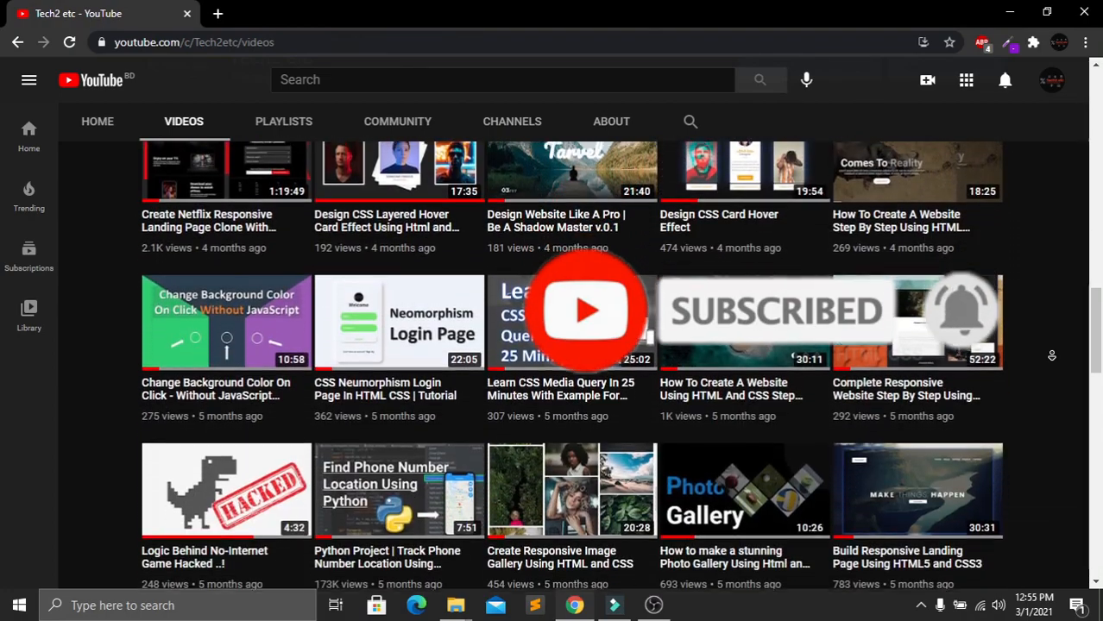
pyautogui.scroll(-1, 1051, 354)
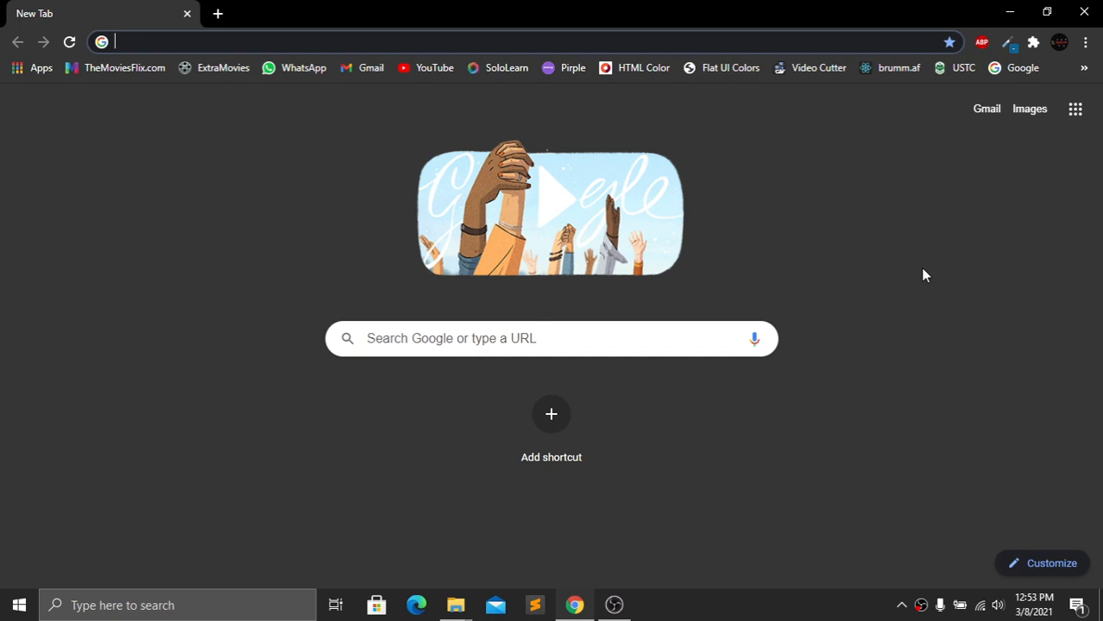
# Step: Go to github.com and open the sign-up form for a new account
pyautogui.write('github.com')
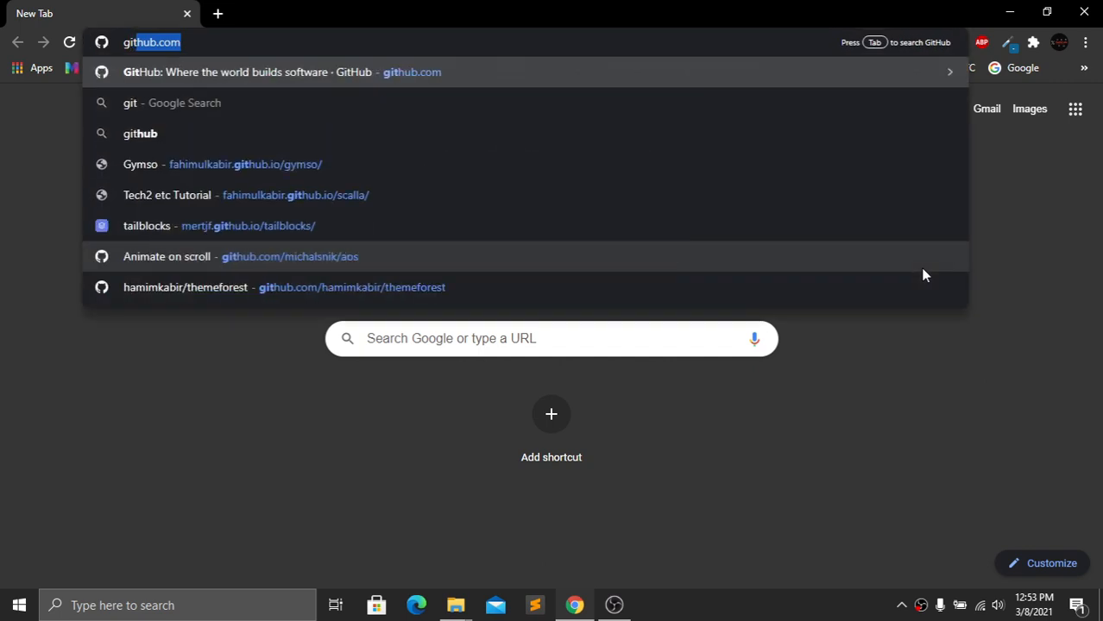
pyautogui.press('Right')
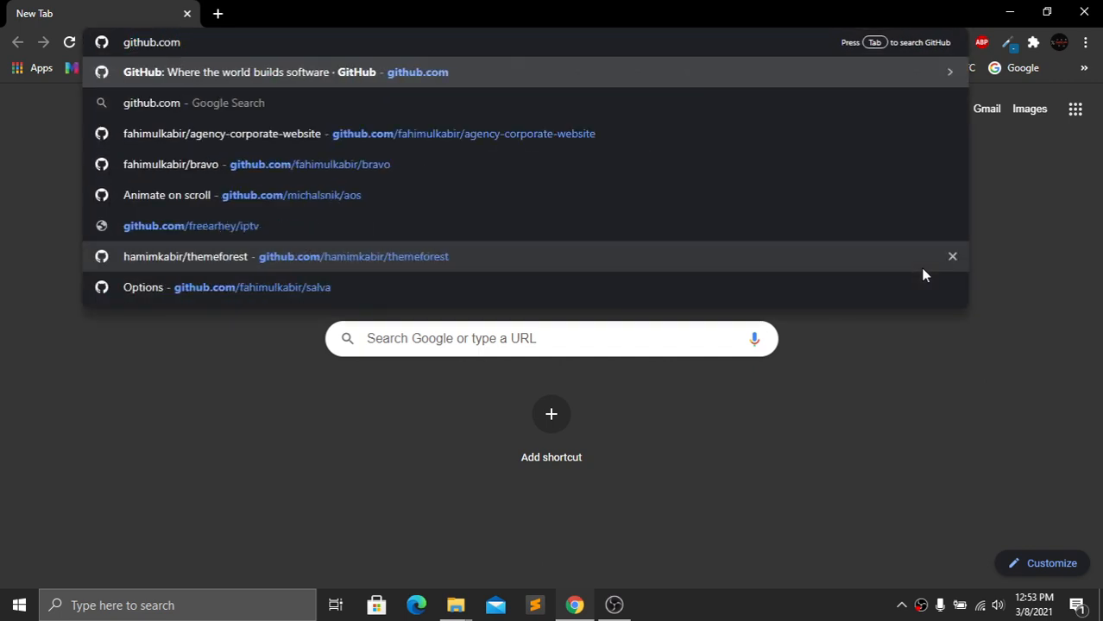
pyautogui.press('Return')
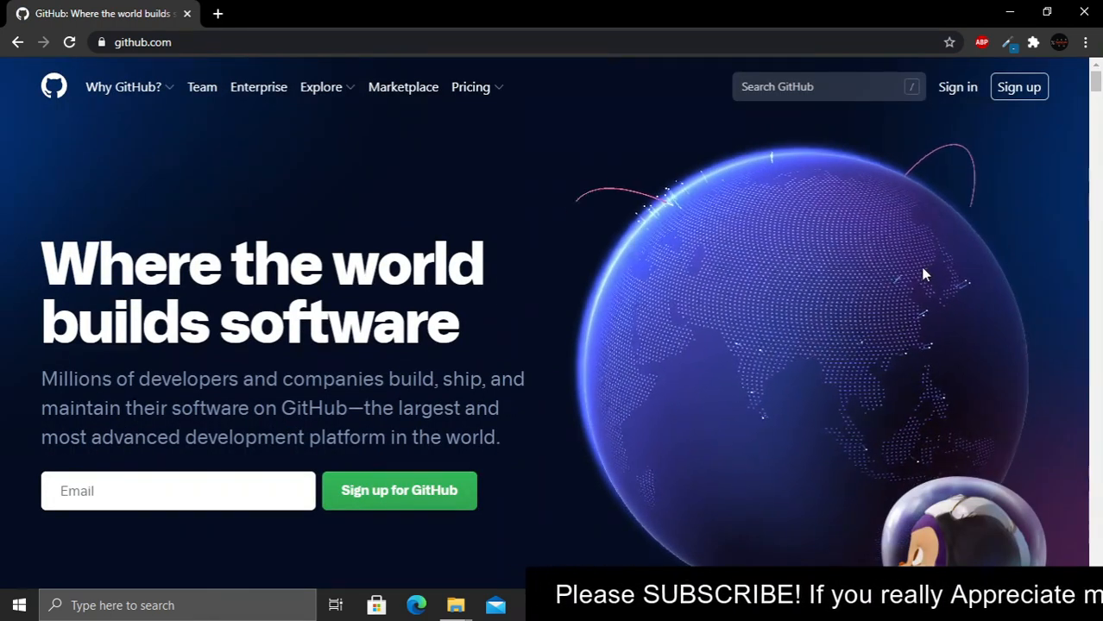
pyautogui.click(1020, 93)
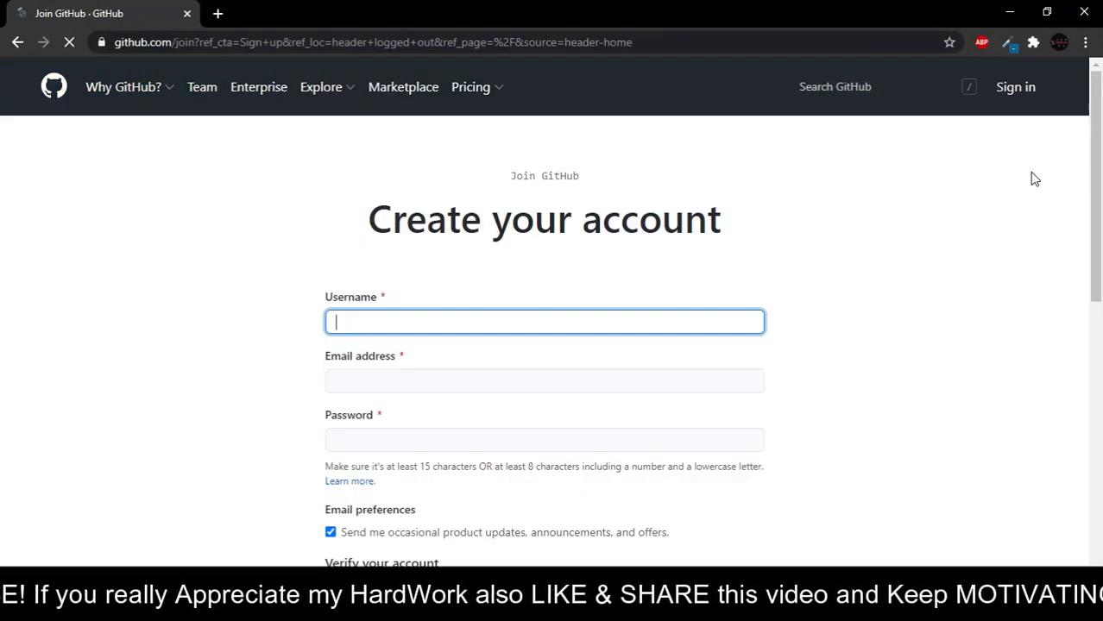
# Step: Set the username to tech2etc and fill in the account's email address in the sign-up form
pyautogui.moveTo(1094, 182); pyautogui.dragTo(1101, 226)
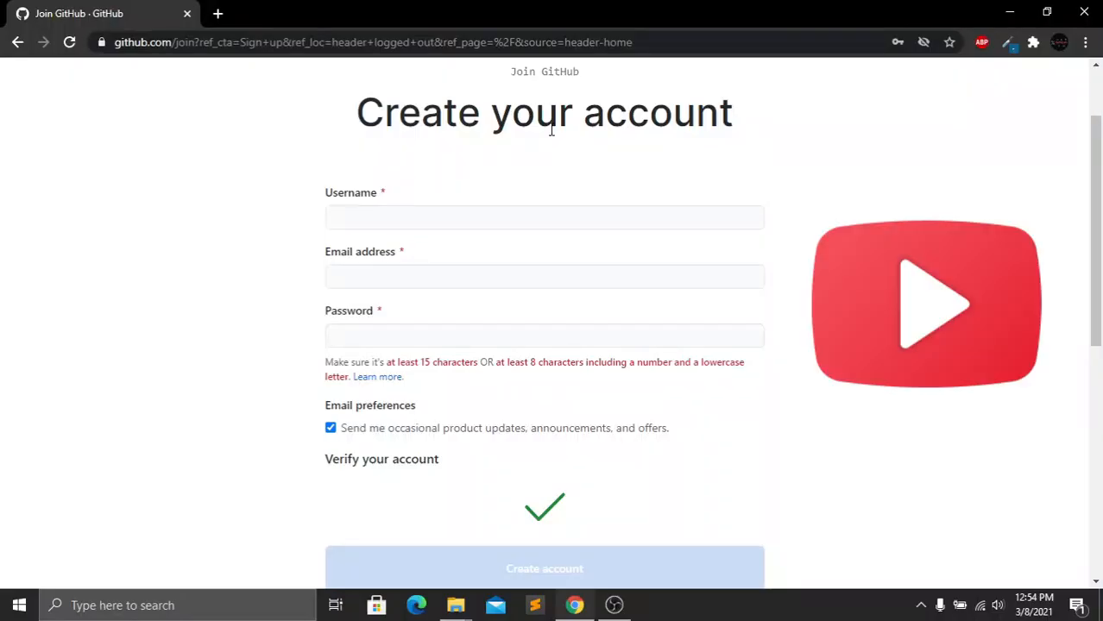
pyautogui.click(540, 218)
pyautogui.write('tech2etc')
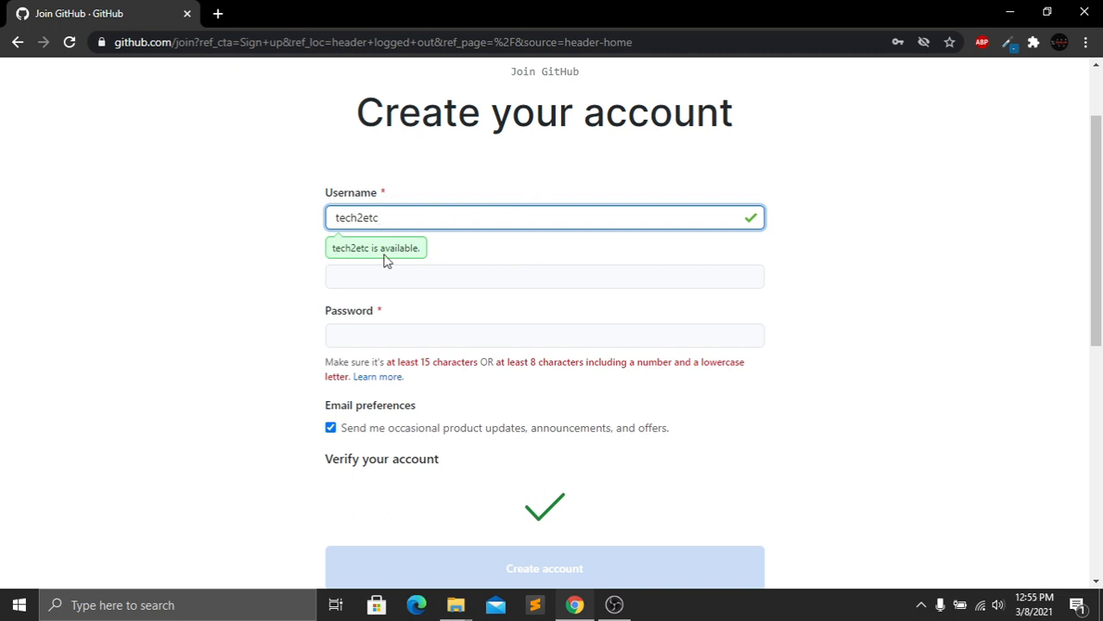
pyautogui.click(460, 253)
pyautogui.click(427, 274)
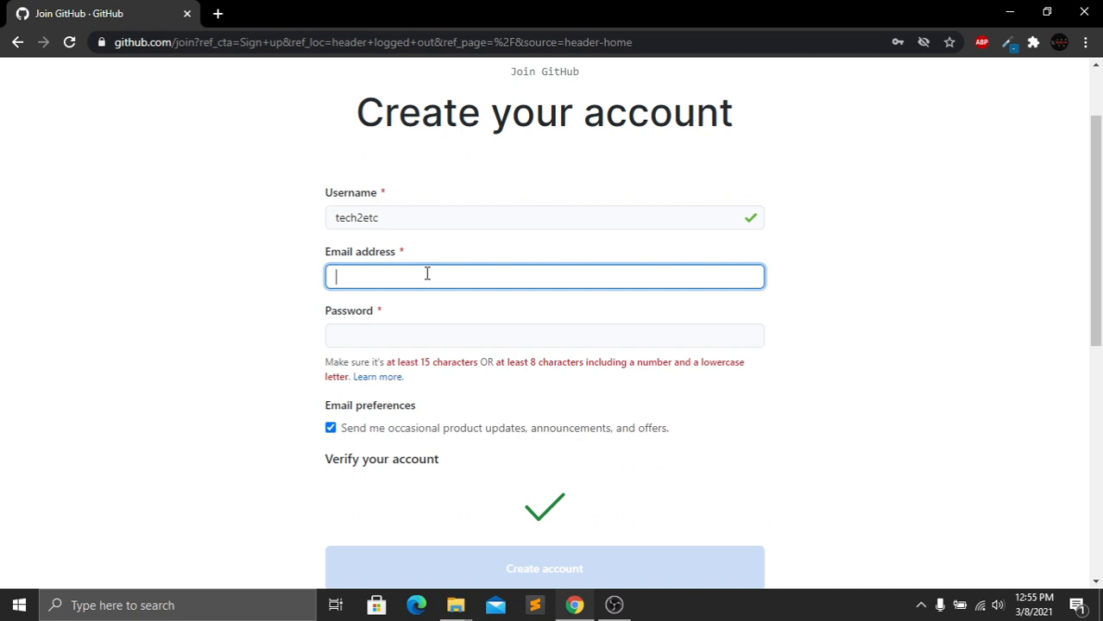
pyautogui.write('ha')
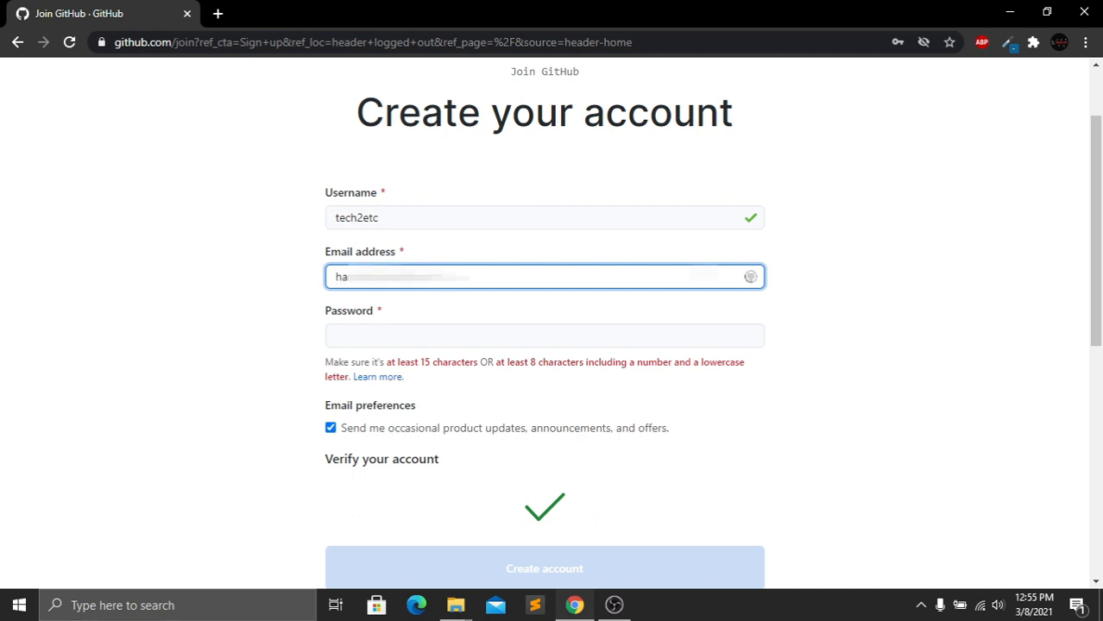
pyautogui.write('om')
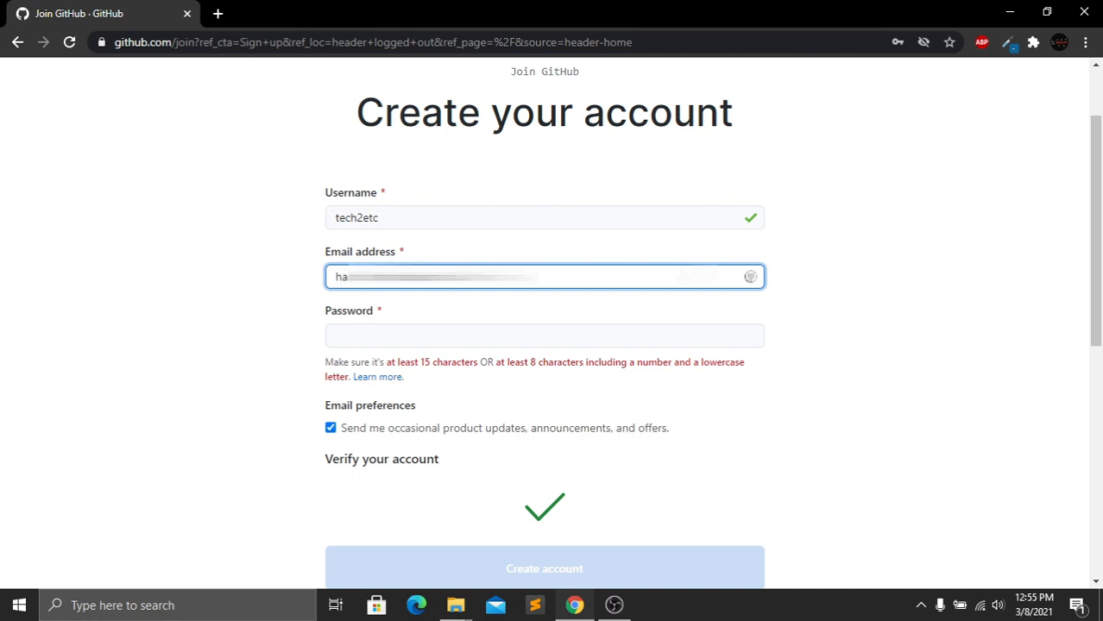
# Step: Enter the account password and submit the form to create the account
pyautogui.click(457, 333)
pyautogui.write('•')
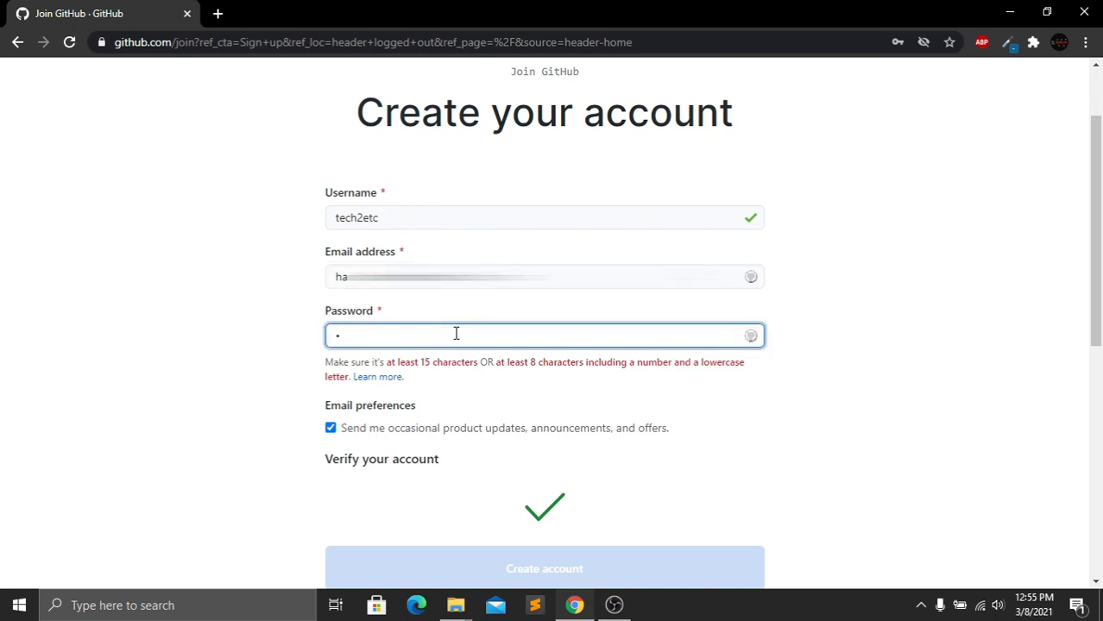
pyautogui.write('•••••••••')
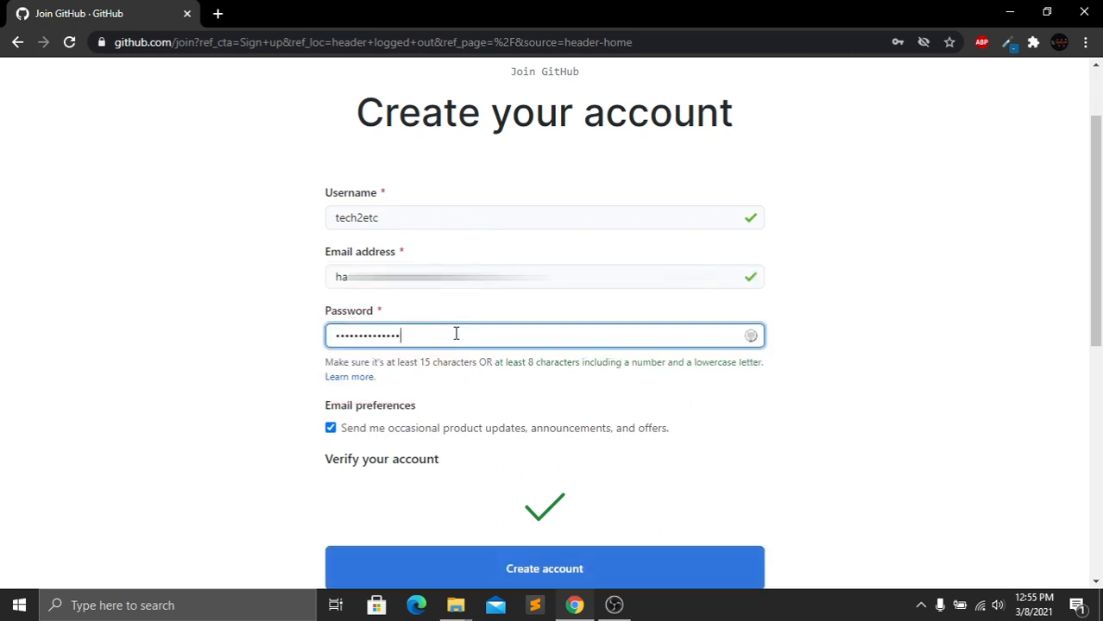
pyautogui.click(969, 290)
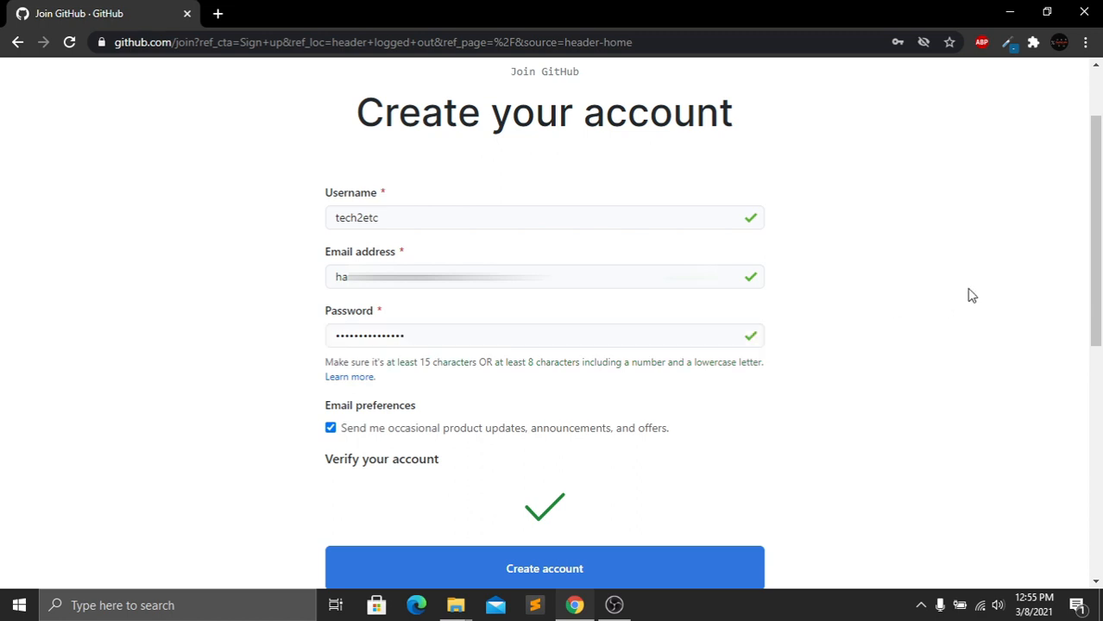
pyautogui.moveTo(1100, 246); pyautogui.dragTo(1101, 259)
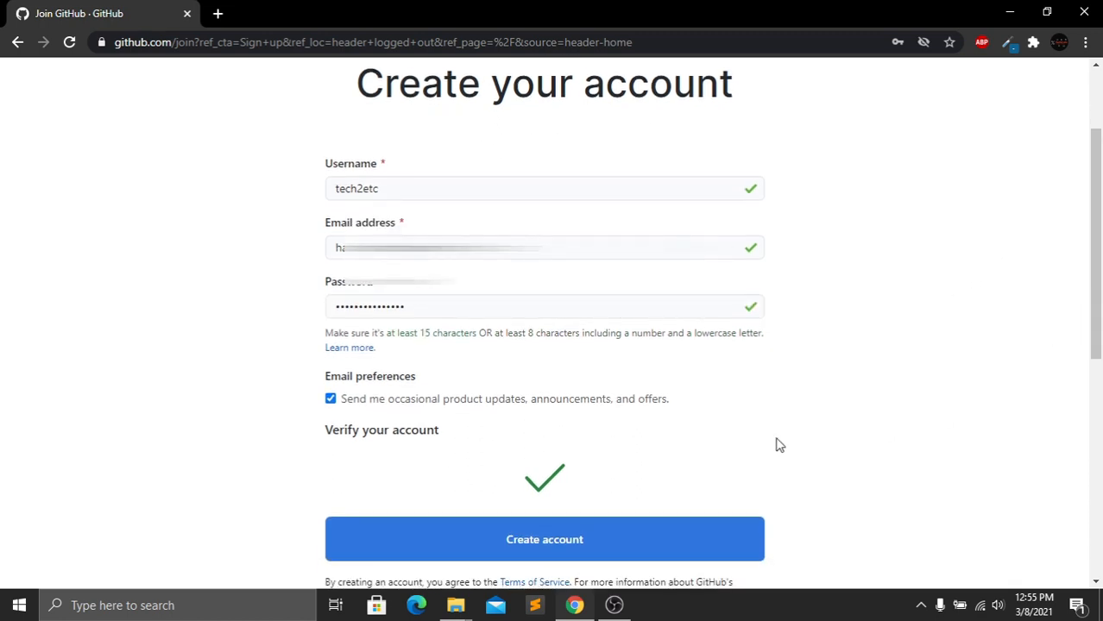
pyautogui.click(527, 549)
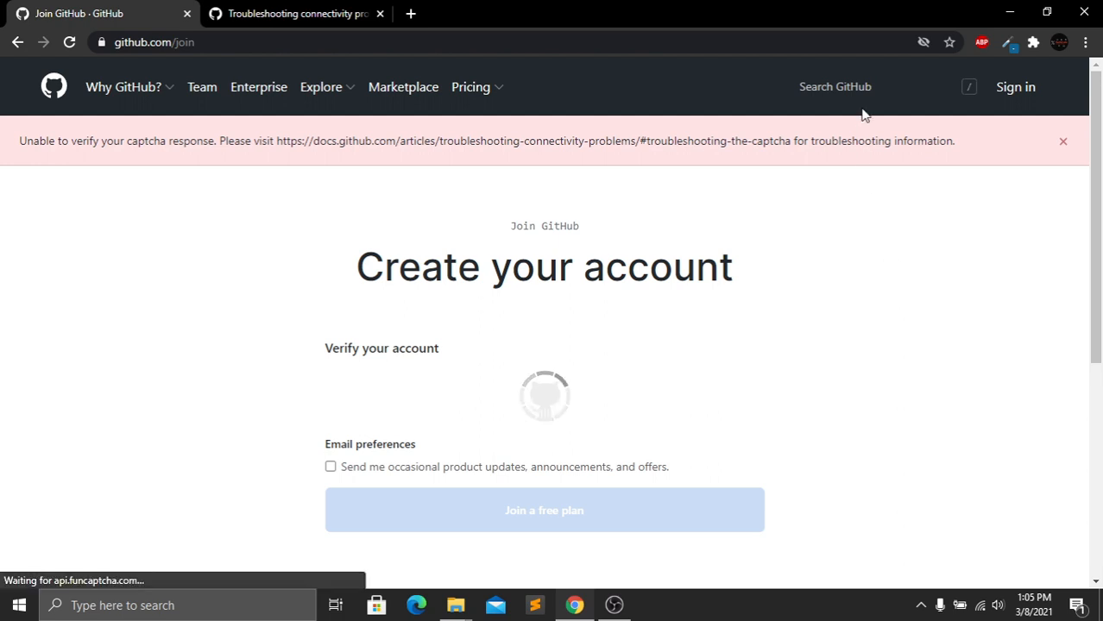
# Step: Complete the account verification puzzle by picking the spiral galaxy in each image set, and join the free plan
pyautogui.scroll(-2, 1098, 284)
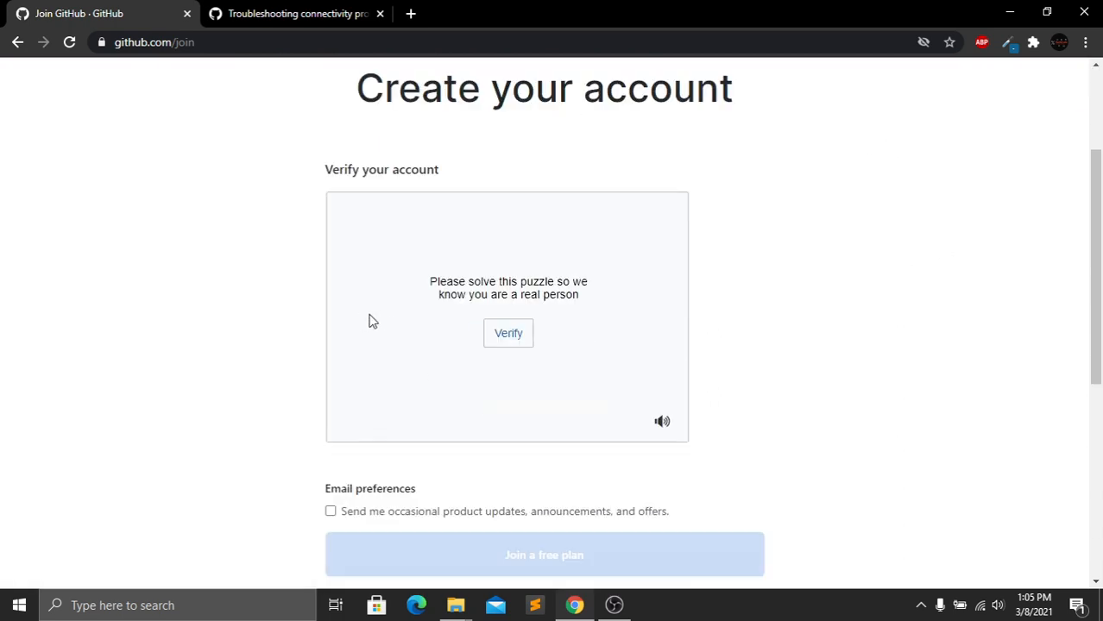
pyautogui.moveTo(1098, 275); pyautogui.dragTo(1098, 307)
pyautogui.click(507, 261)
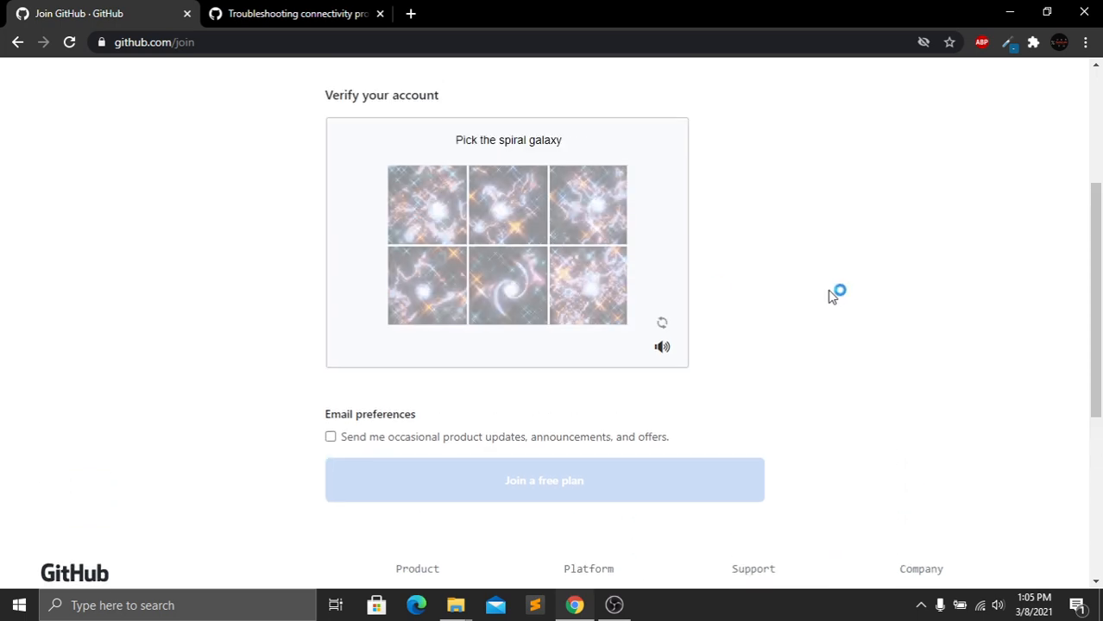
pyautogui.click(509, 281)
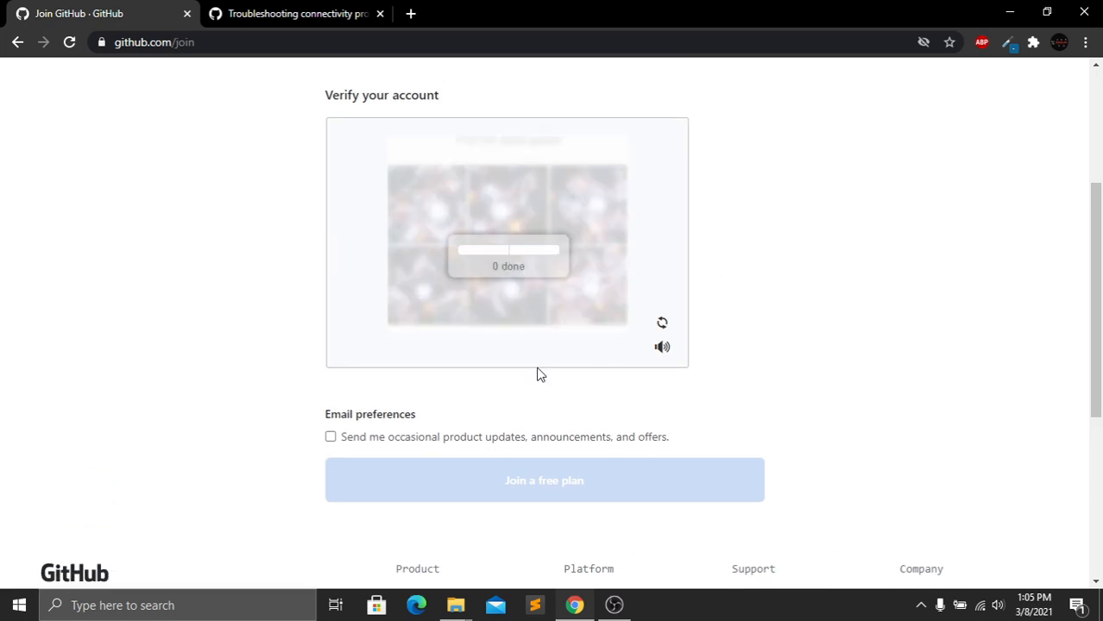
pyautogui.click(431, 215)
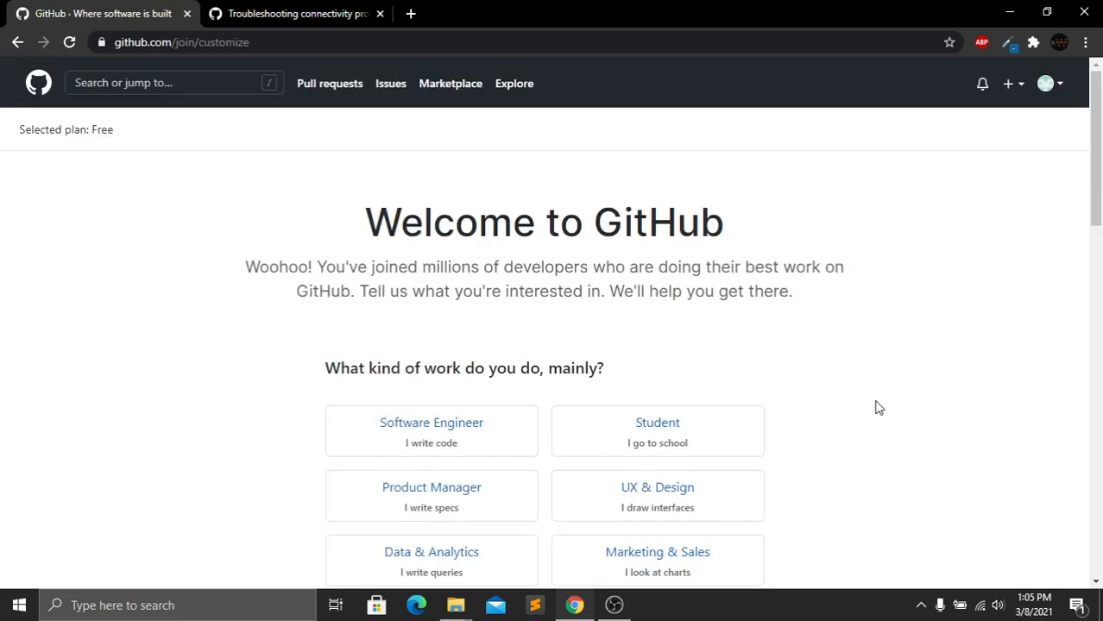
# Step: Go through the welcome questionnaire about work and programming experience and complete the account setup
pyautogui.scroll(-3, 1097, 211)
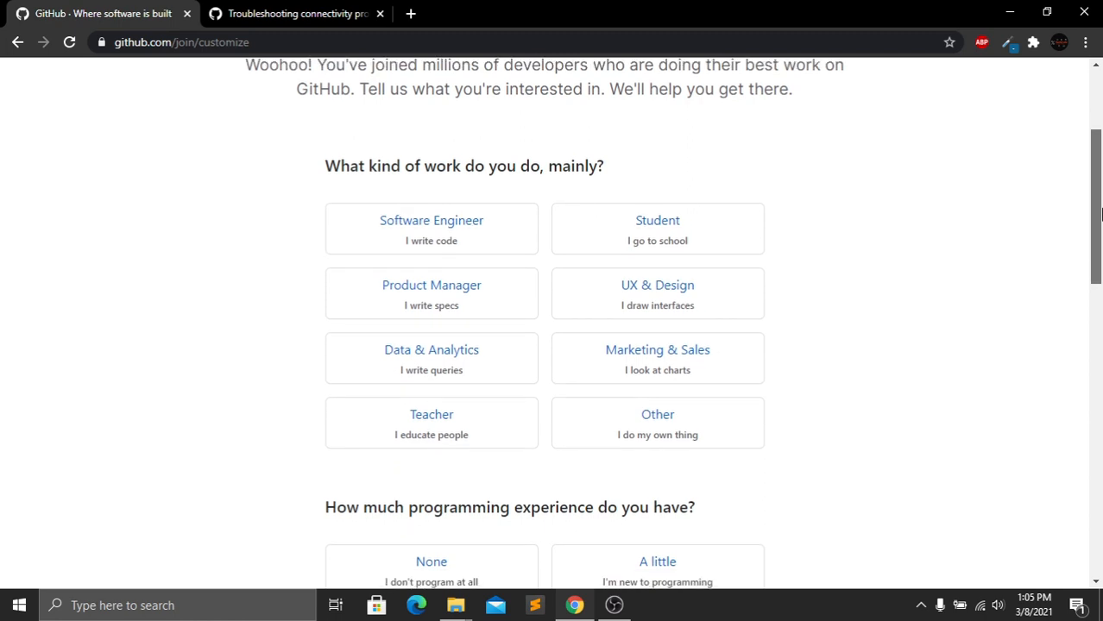
pyautogui.moveTo(1098, 212); pyautogui.dragTo(1050, 497)
pyautogui.click(488, 473)
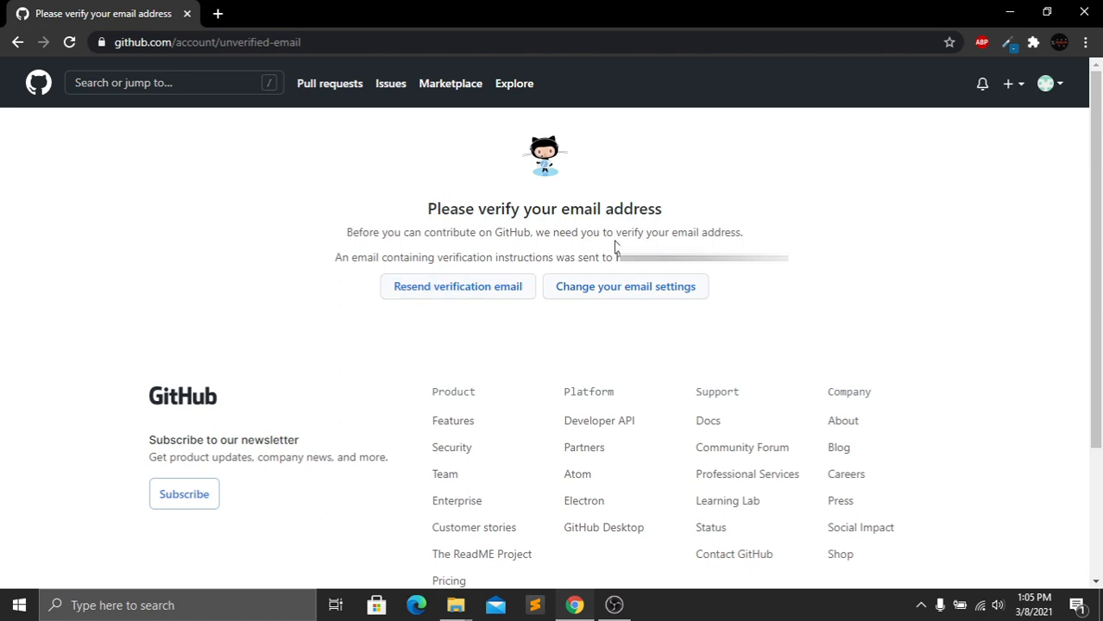
# Step: Open Gmail in a new tab and verify the email address from GitHub's verification message
pyautogui.click(217, 13)
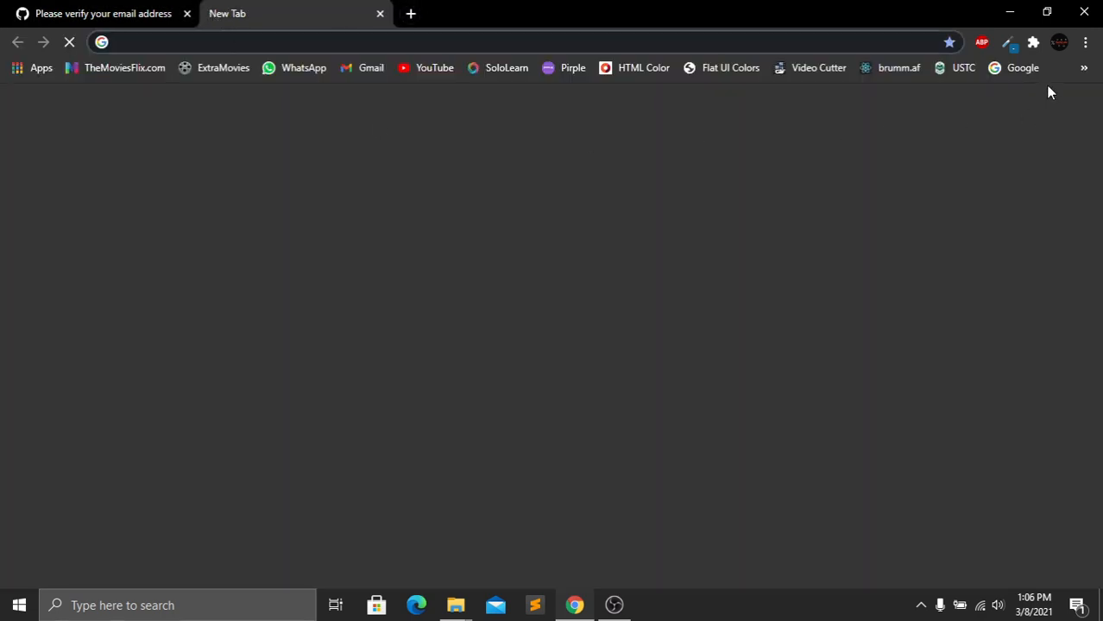
pyautogui.click(362, 68)
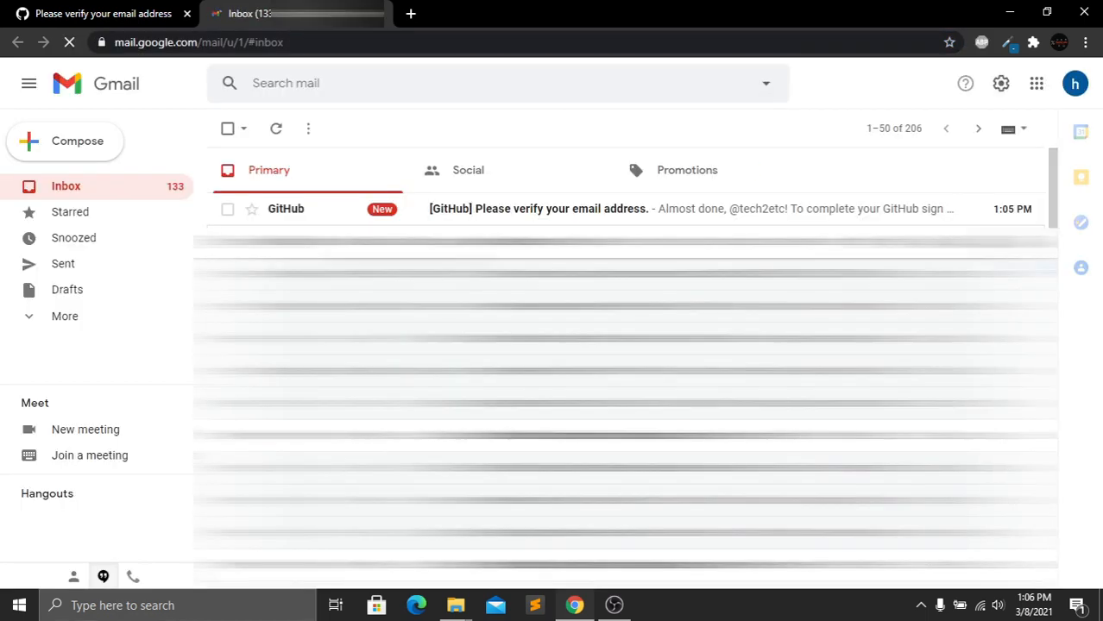
pyautogui.click(496, 218)
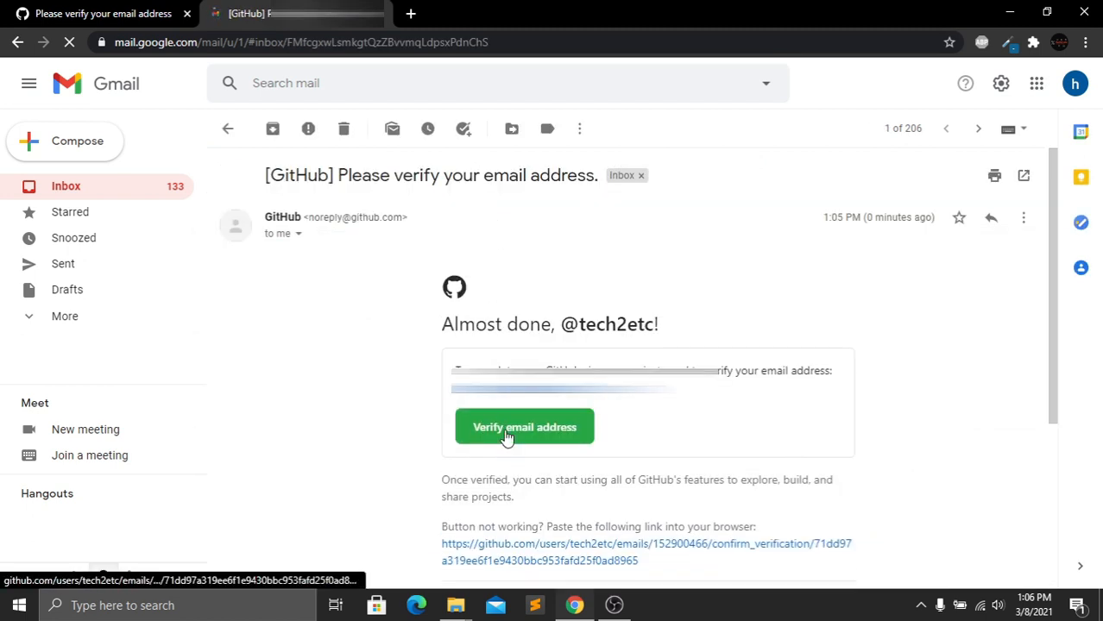
pyautogui.click(534, 432)
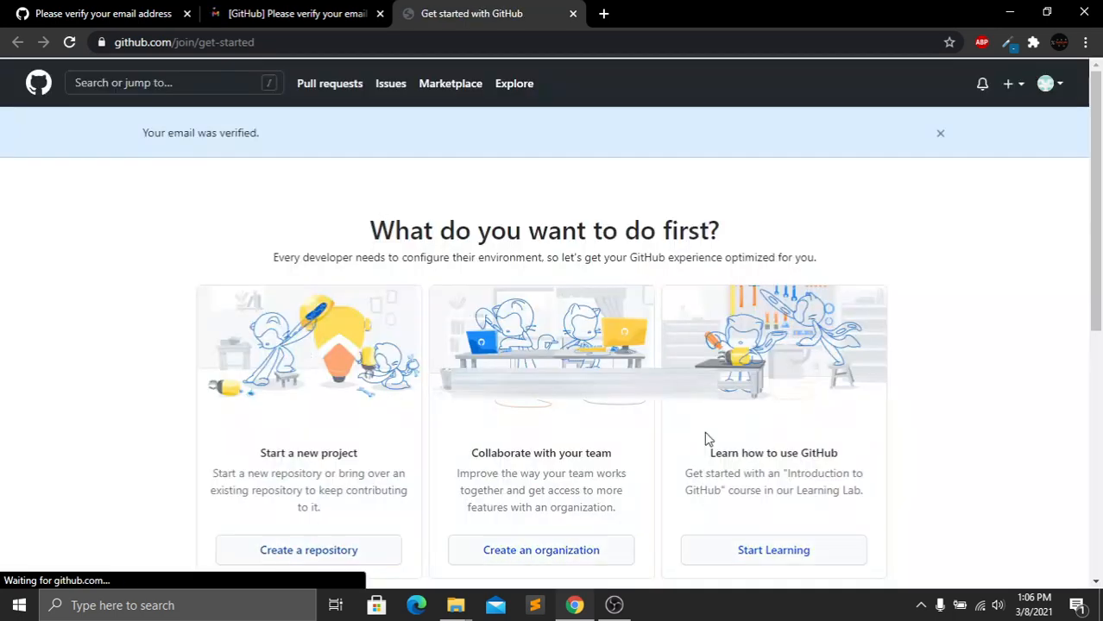
# Step: Create a public repository named 1stwebsite and dismiss the GitHub Discussions pop-up on its setup page
pyautogui.scroll(-2, 1100, 198)
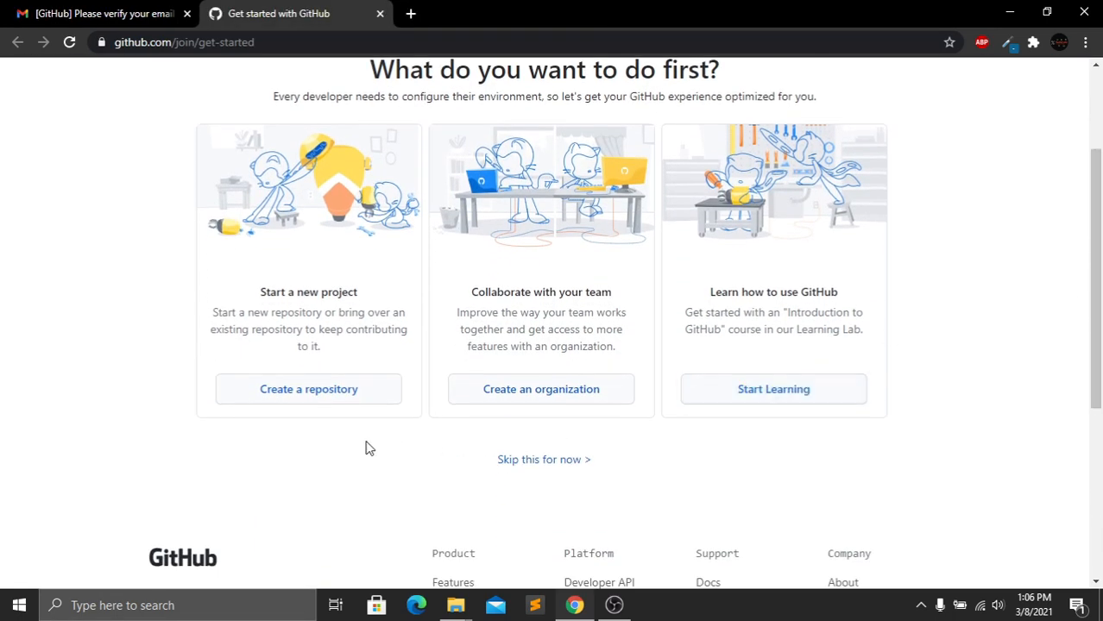
pyautogui.click(328, 397)
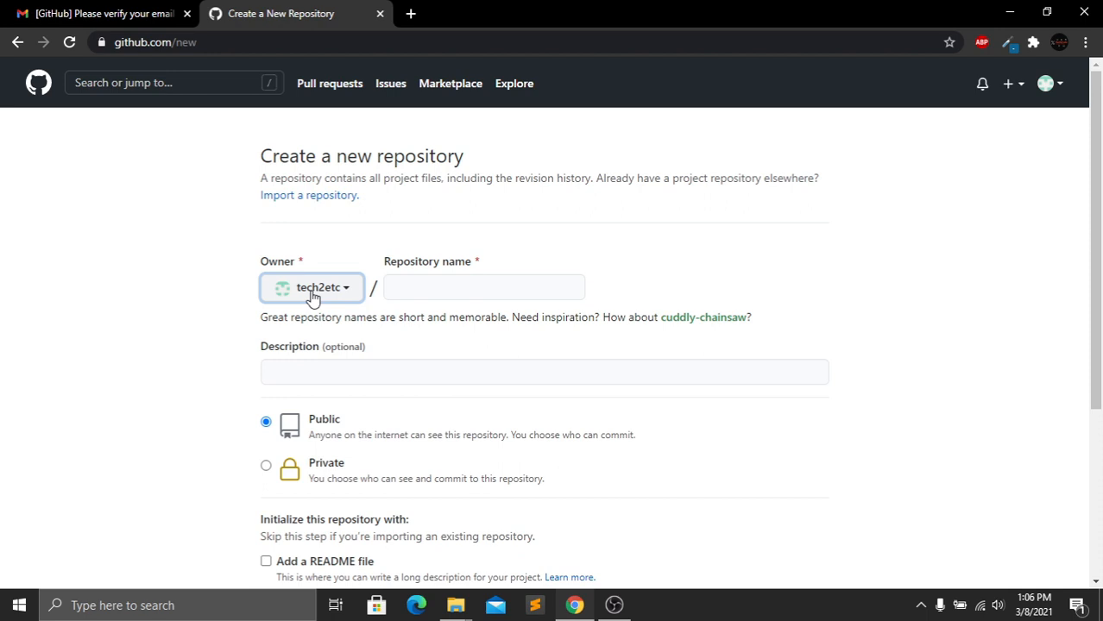
pyautogui.press('Tab')
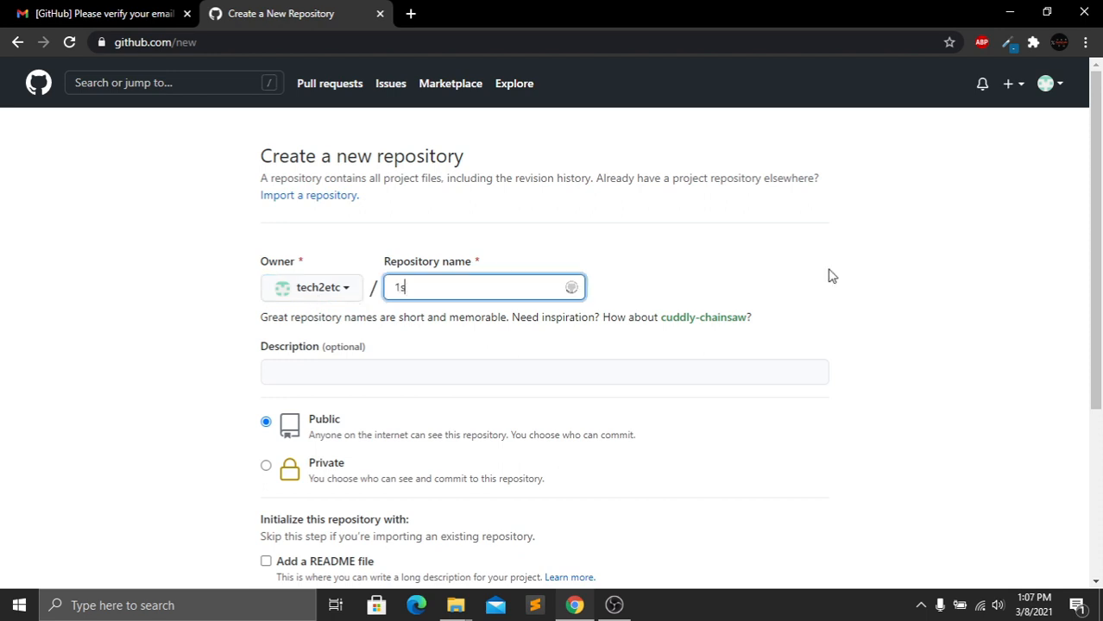
pyautogui.write('1stwebsit')
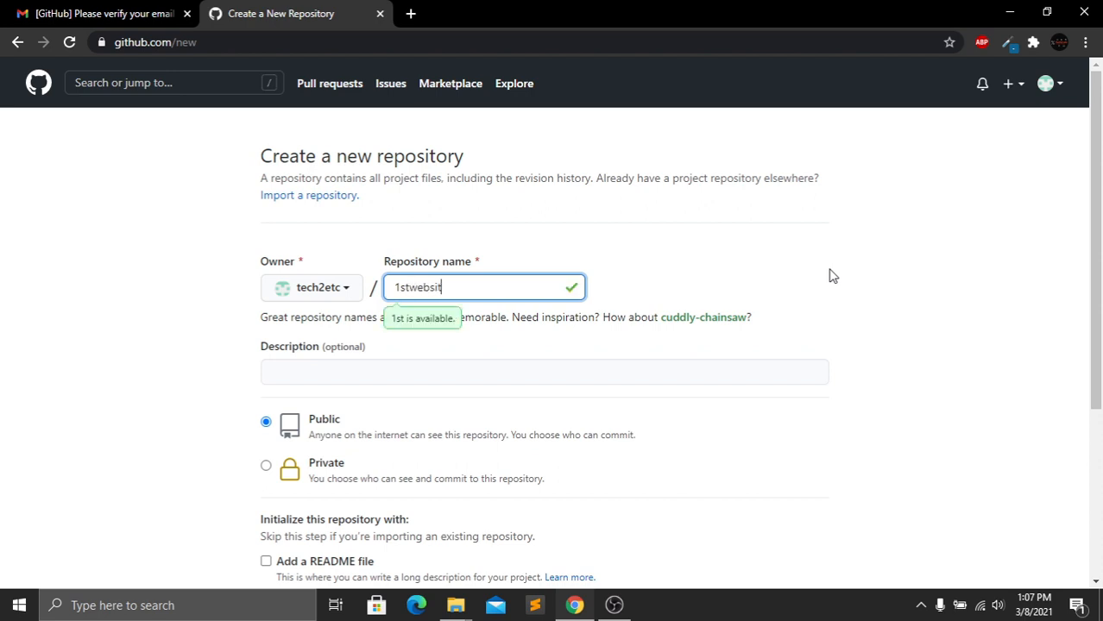
pyautogui.write('e')
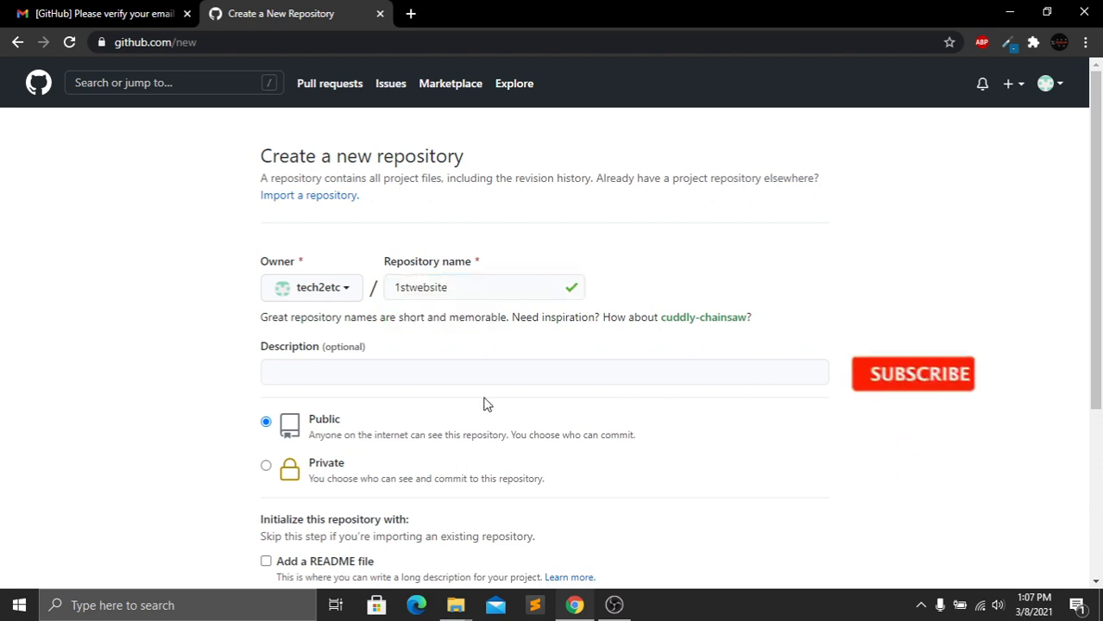
pyautogui.click(394, 378)
pyautogui.click(206, 387)
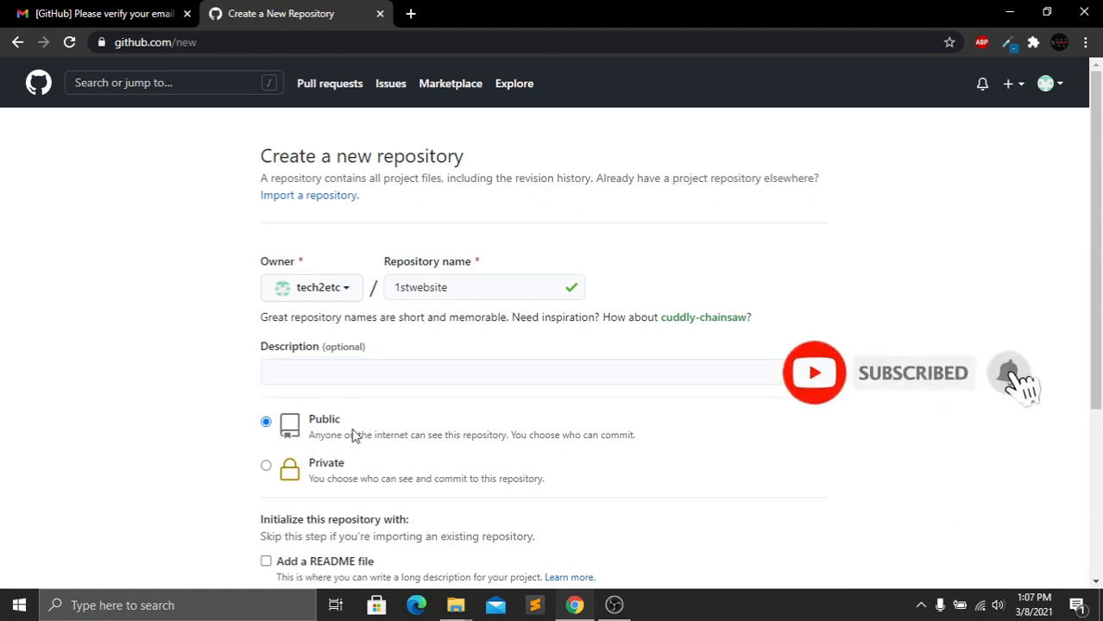
pyautogui.moveTo(1097, 304); pyautogui.dragTo(1098, 471)
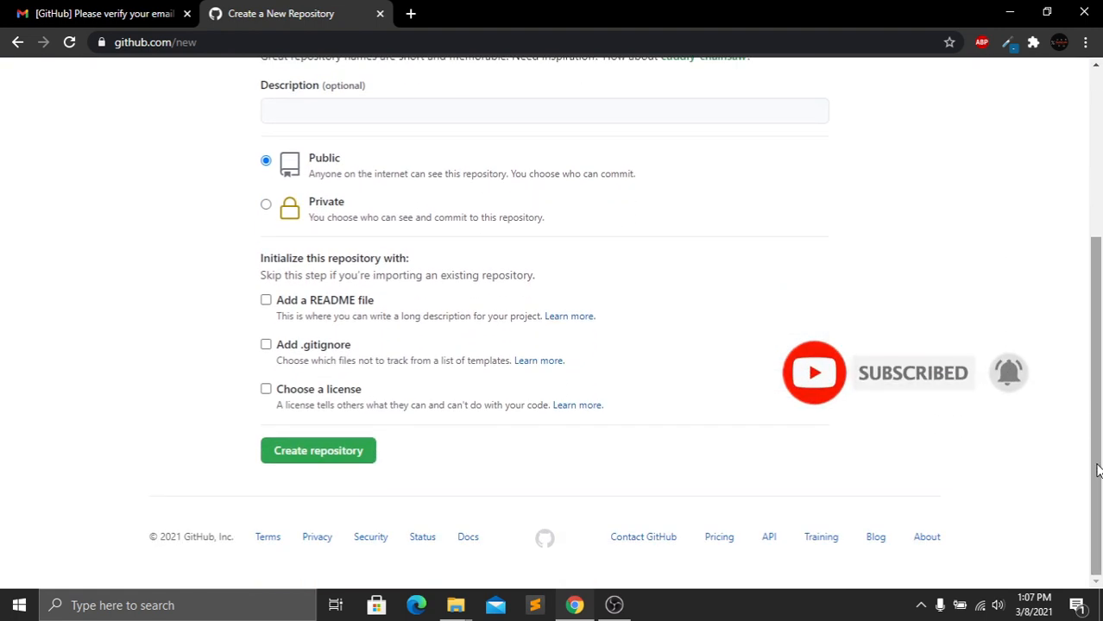
pyautogui.click(326, 459)
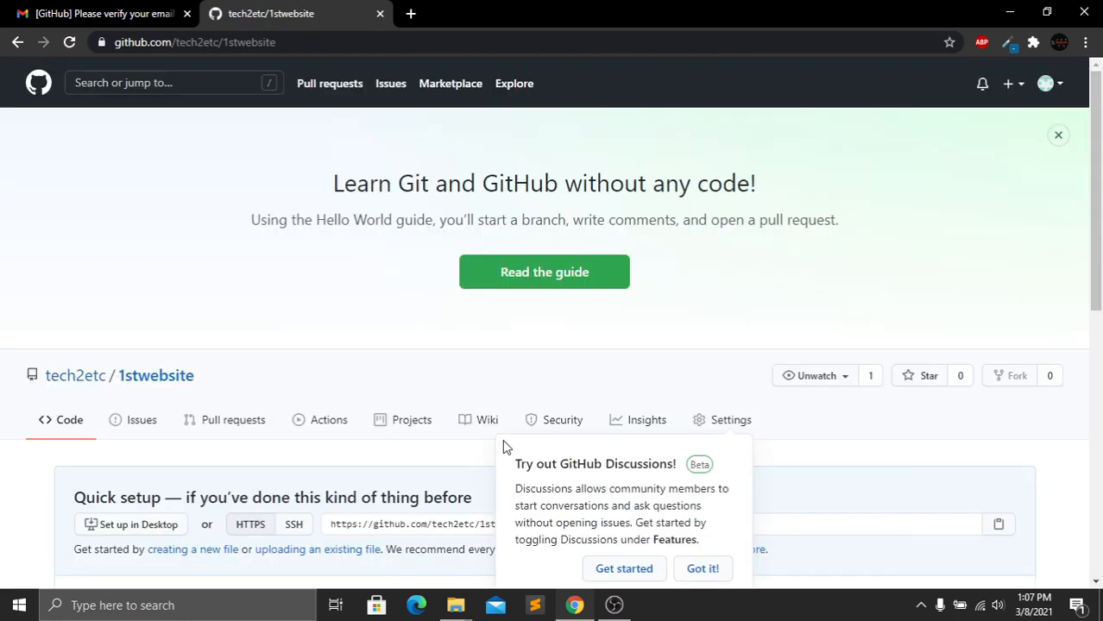
pyautogui.moveTo(1098, 194); pyautogui.dragTo(1100, 345)
pyautogui.click(706, 236)
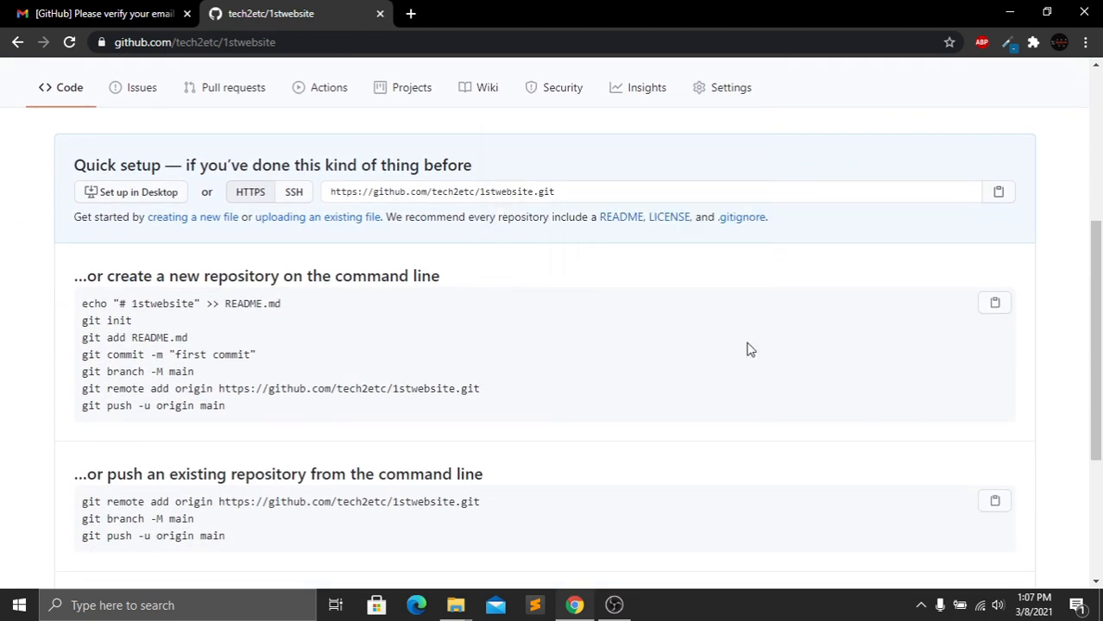
# Step: Search the web for "github desktop" in a new tab and open the official GitHub Desktop site
pyautogui.click(411, 13)
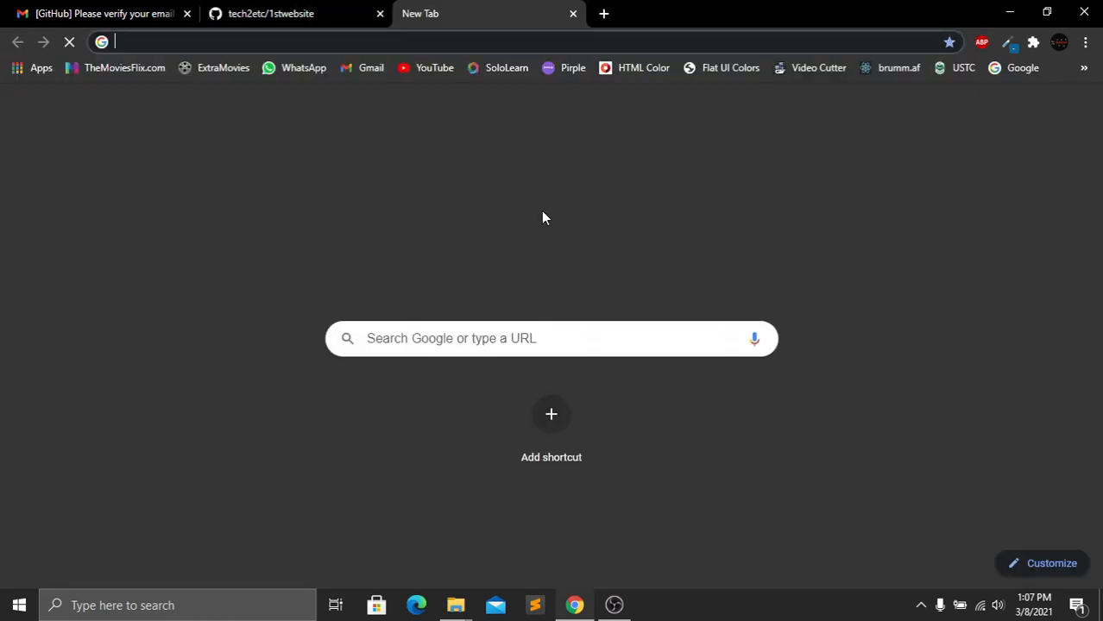
pyautogui.write('git')
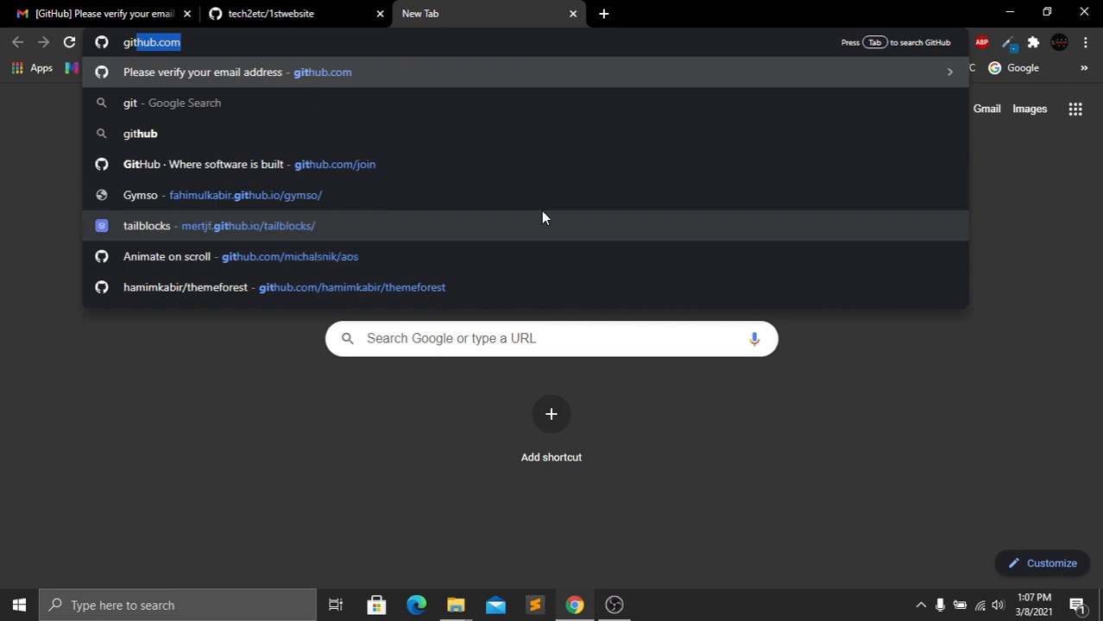
pyautogui.write('hub des')
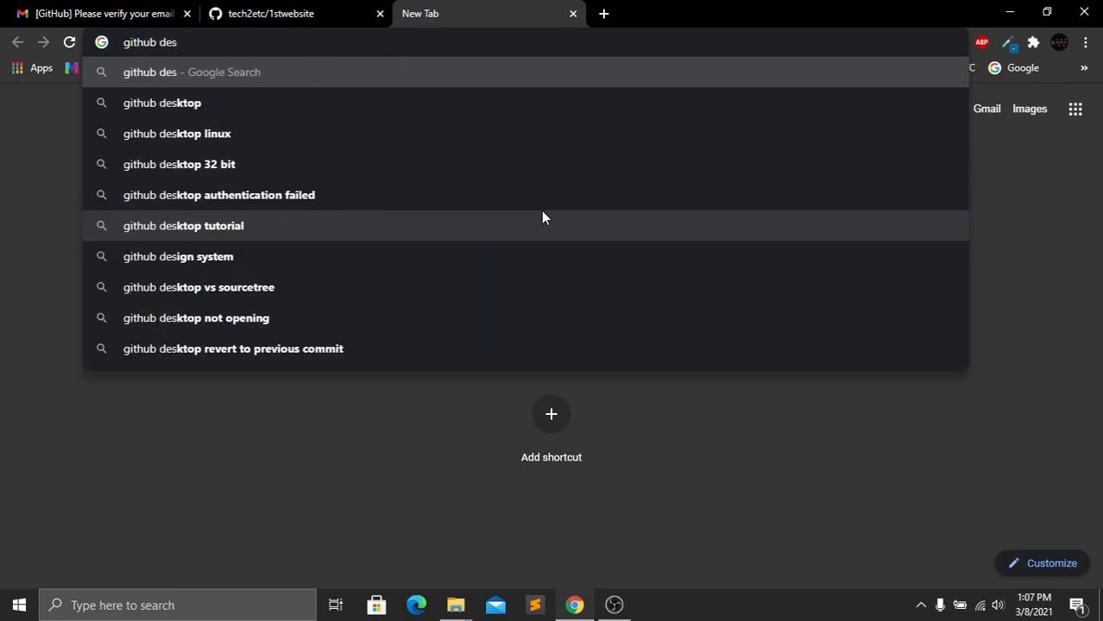
pyautogui.press('Down')
pyautogui.press('Return')
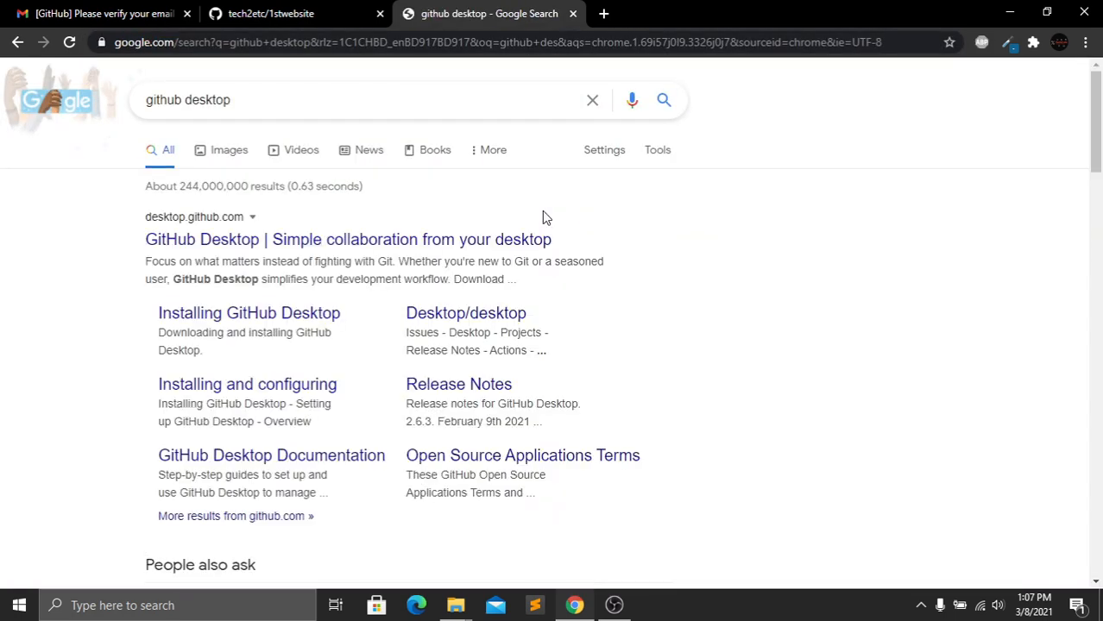
pyautogui.click(382, 244)
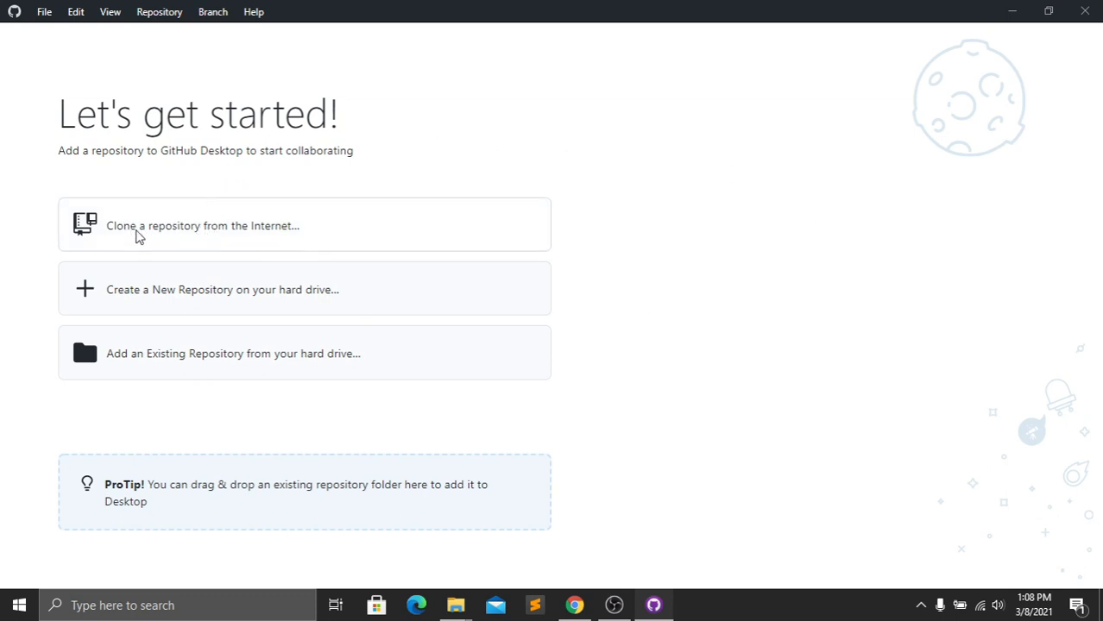
# Step: In GitHub Desktop, start cloning a repository from the Internet, sign in through the browser and authorize the desktop app
pyautogui.click(187, 228)
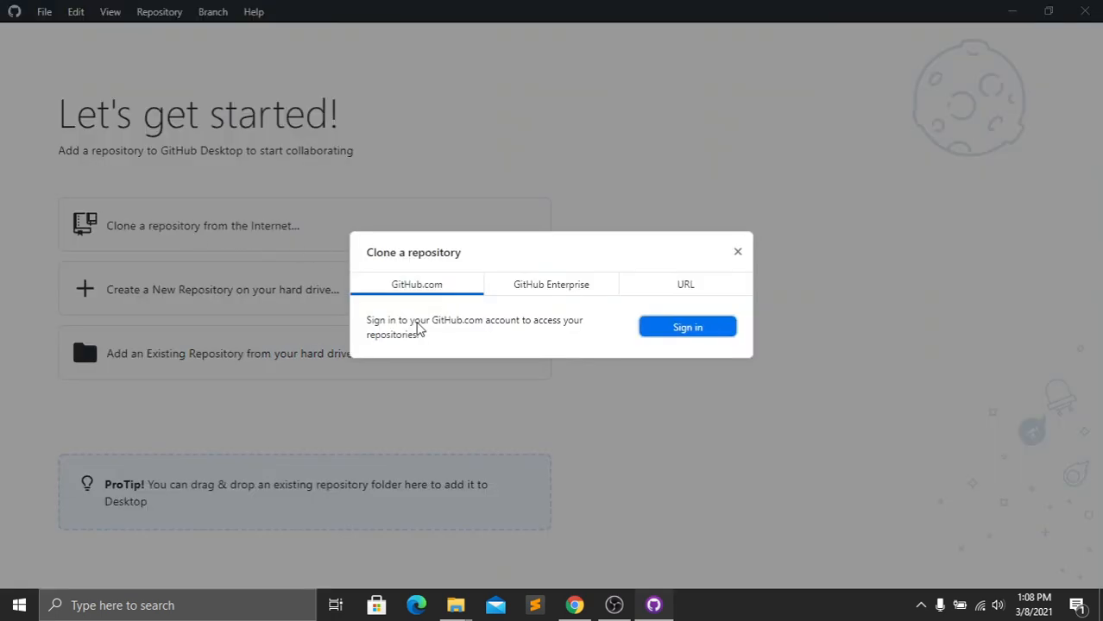
pyautogui.click(690, 332)
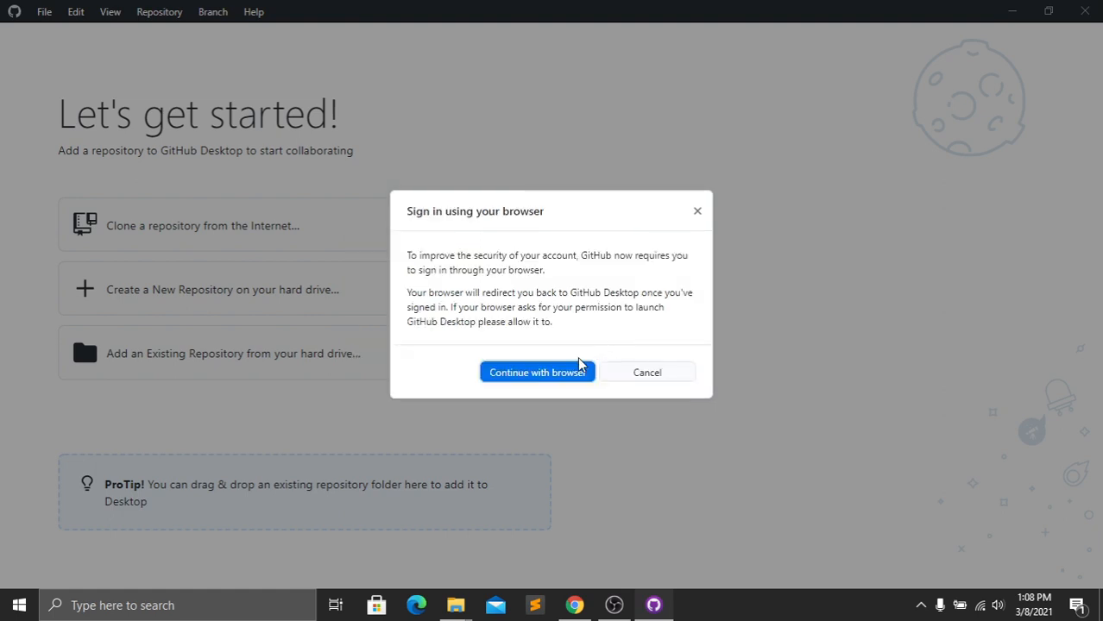
pyautogui.click(536, 378)
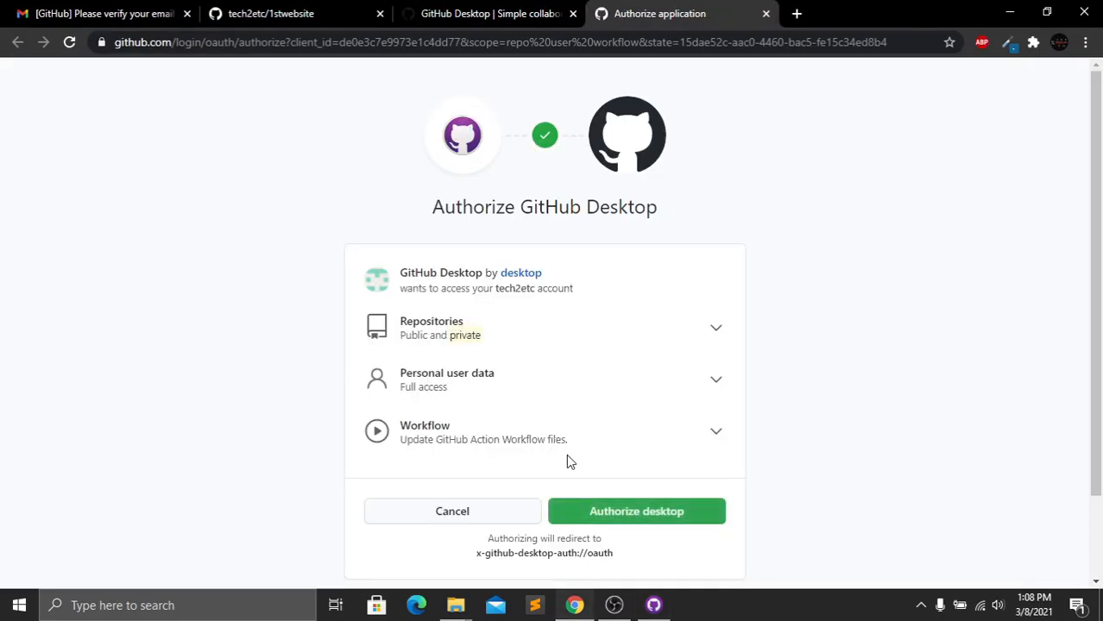
pyautogui.click(629, 526)
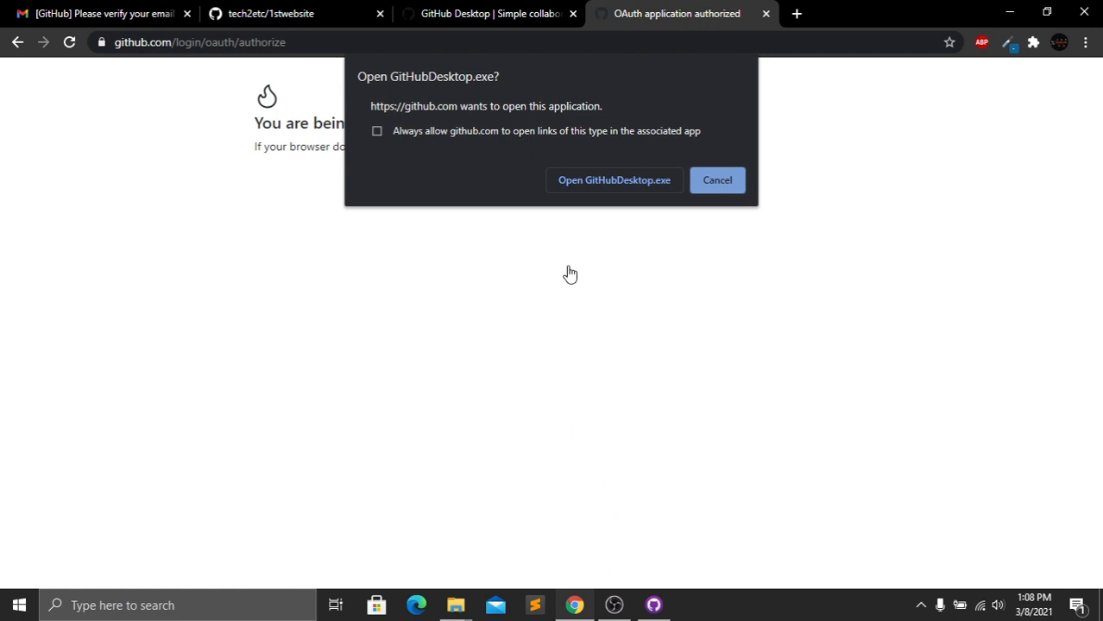
pyautogui.click(593, 182)
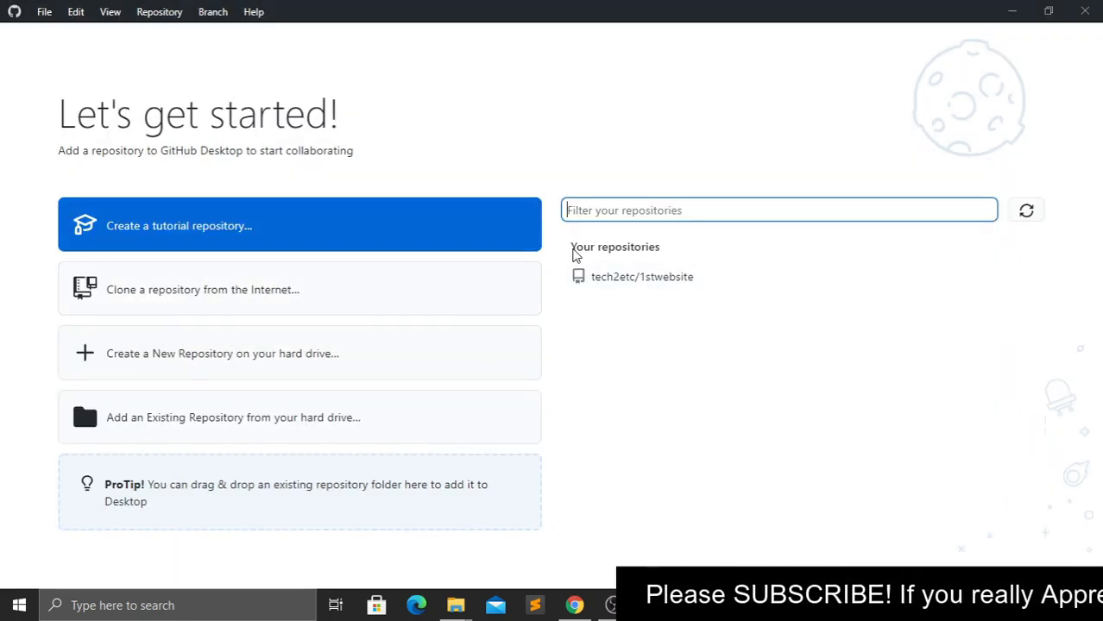
# Step: Clone the 1stwebsite repository into a local 1stwebsite folder under Documents
pyautogui.click(627, 283)
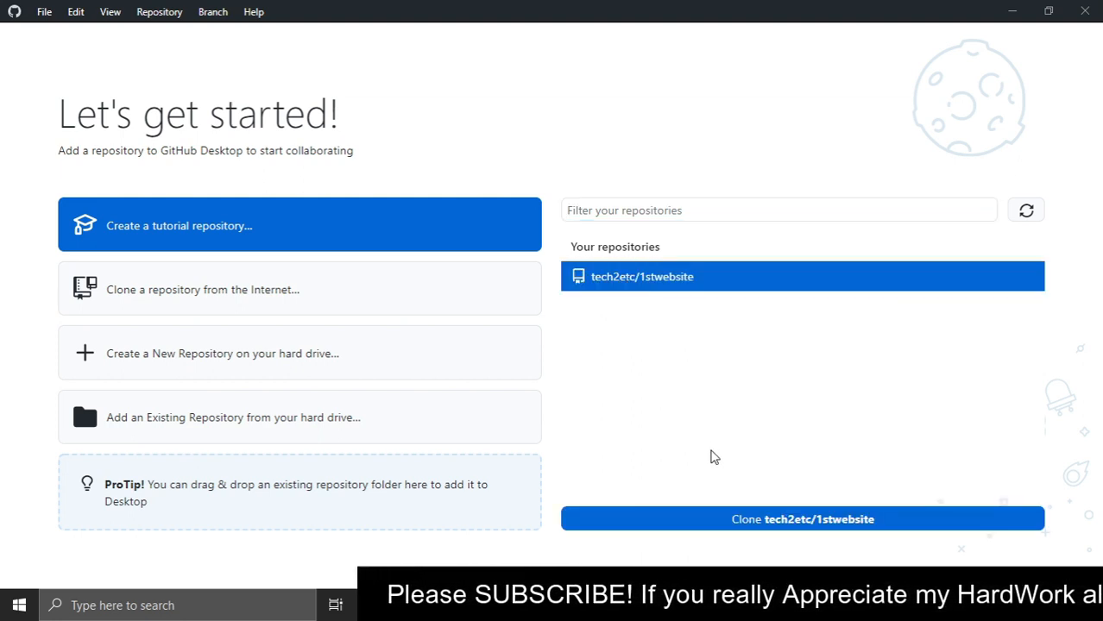
pyautogui.click(789, 525)
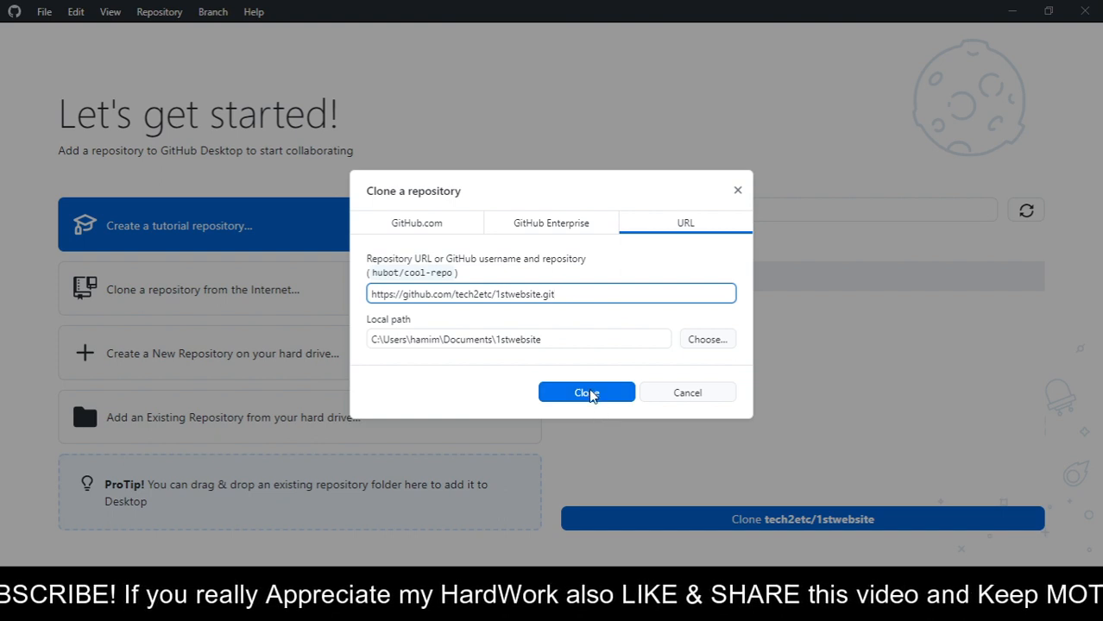
pyautogui.click(586, 391)
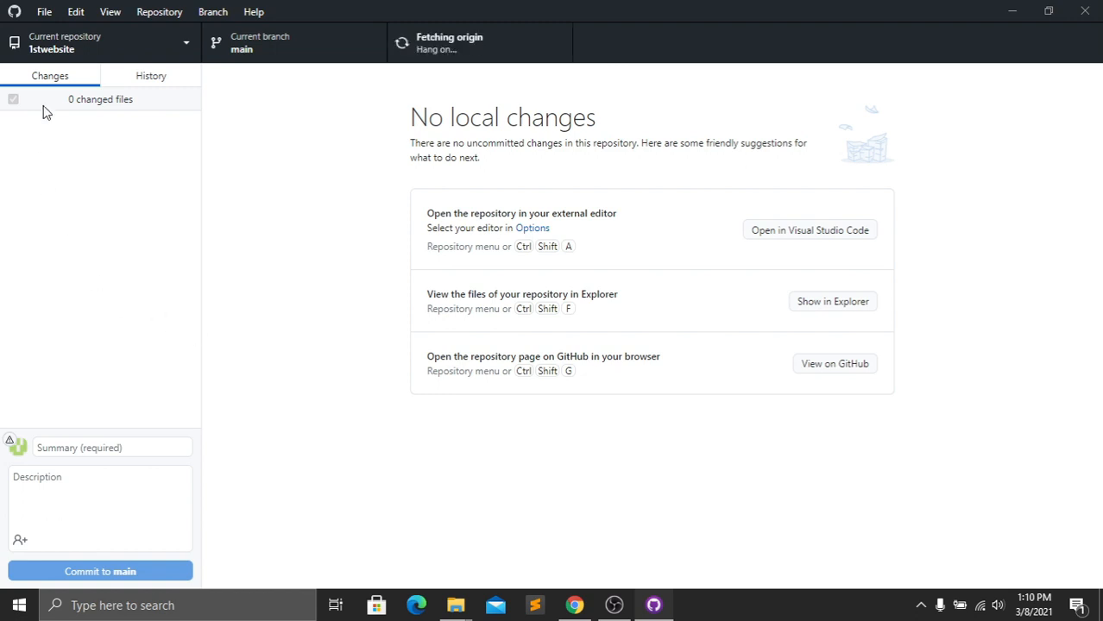
# Step: Show the cloned 1stwebsite repository's local folder in File Explorer
pyautogui.click(121, 48)
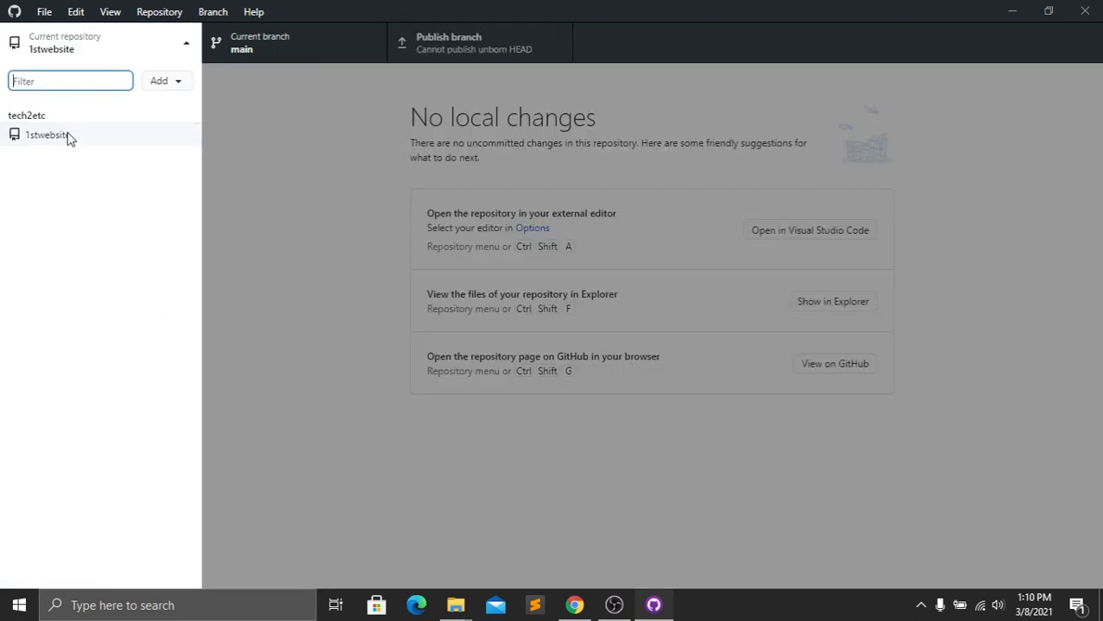
pyautogui.rightClick(115, 139)
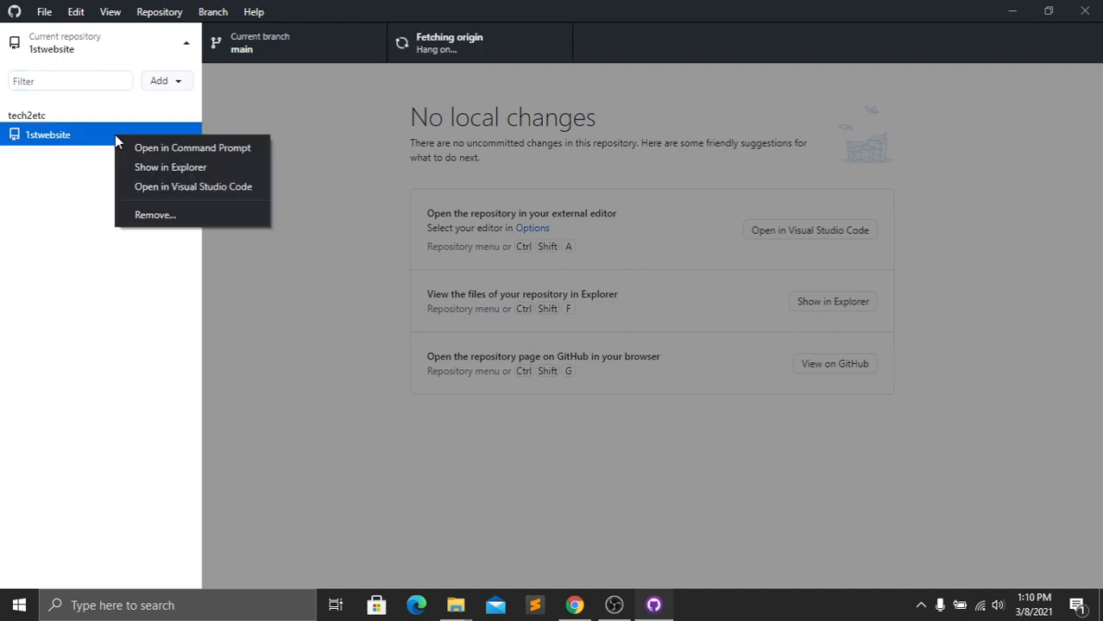
pyautogui.click(192, 167)
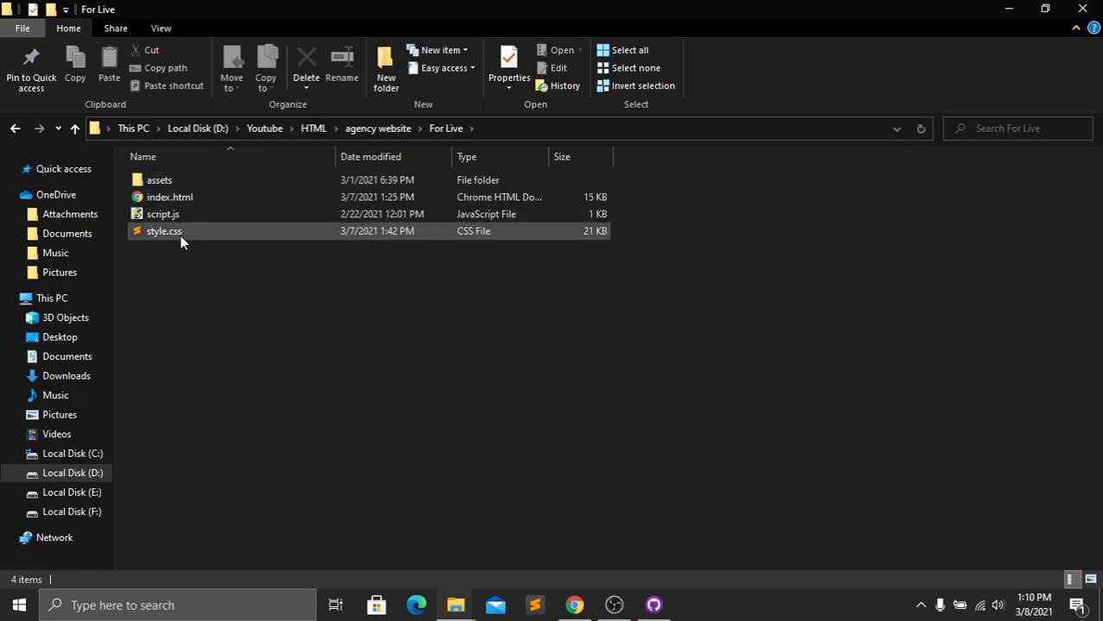
# Step: Look through the images subfolder of assets in the For Live website folder, and return to For Live
pyautogui.click(194, 182)
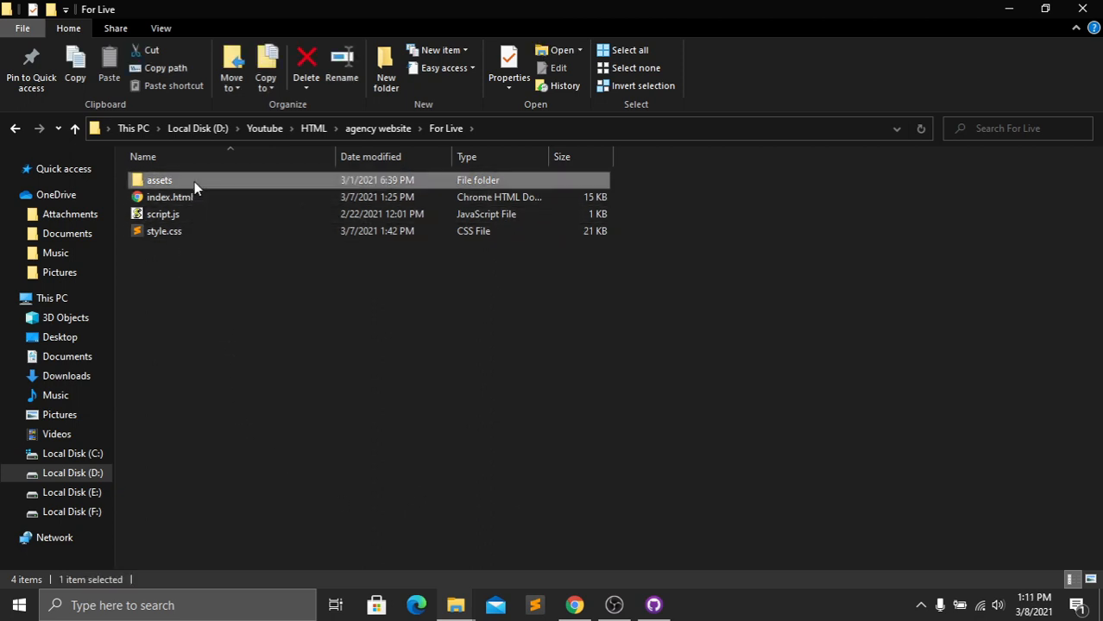
pyautogui.doubleClick(194, 181)
pyautogui.doubleClick(194, 185)
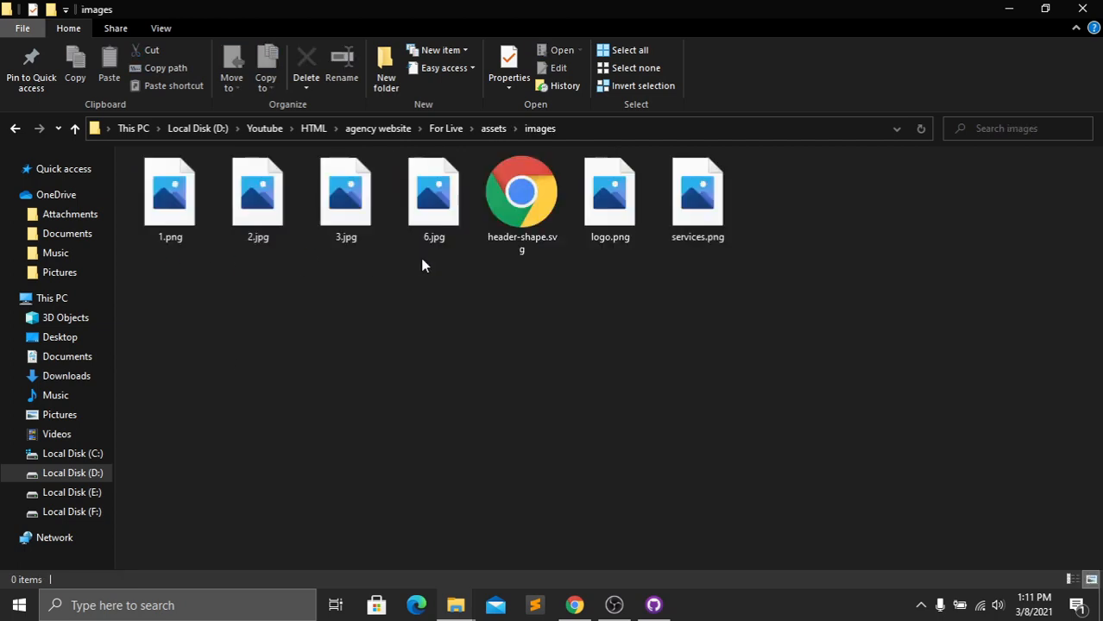
pyautogui.click(15, 128)
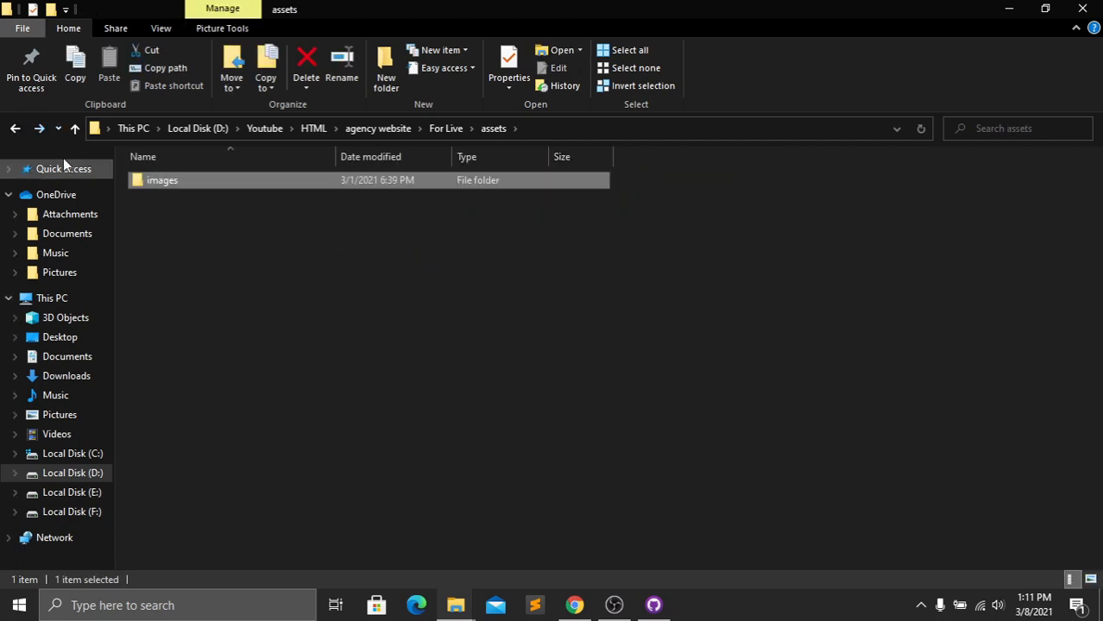
pyautogui.click(16, 129)
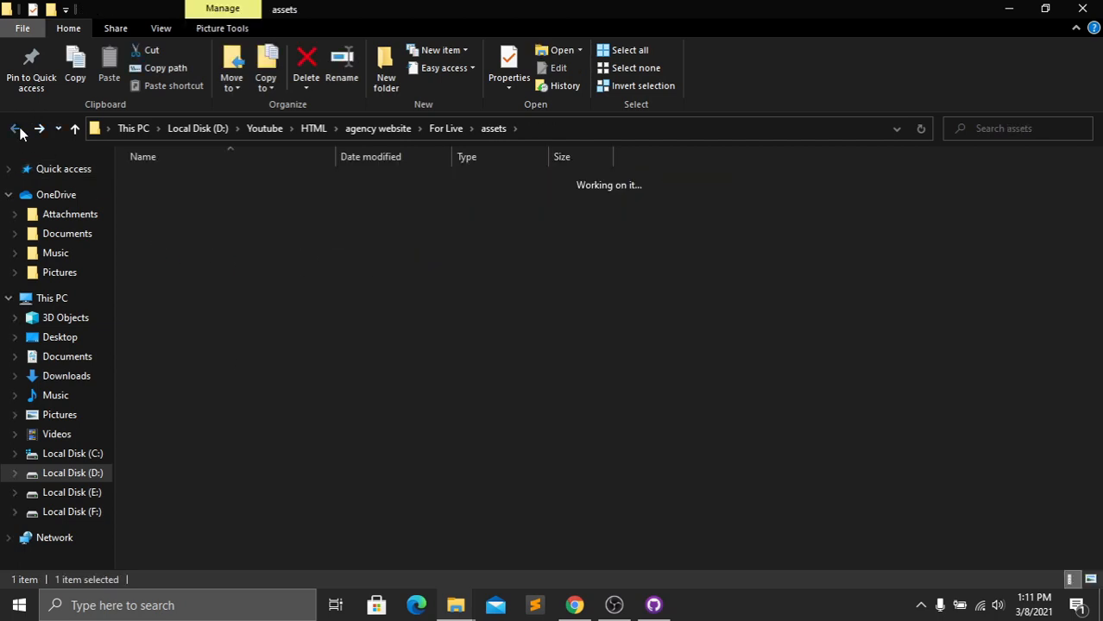
# Step: Copy the assets folder, index.html, script.js and style.css from For Live into the local 1stwebsite folder and refresh it
pyautogui.click(269, 258)
pyautogui.hotkey('ctrl', 'a')
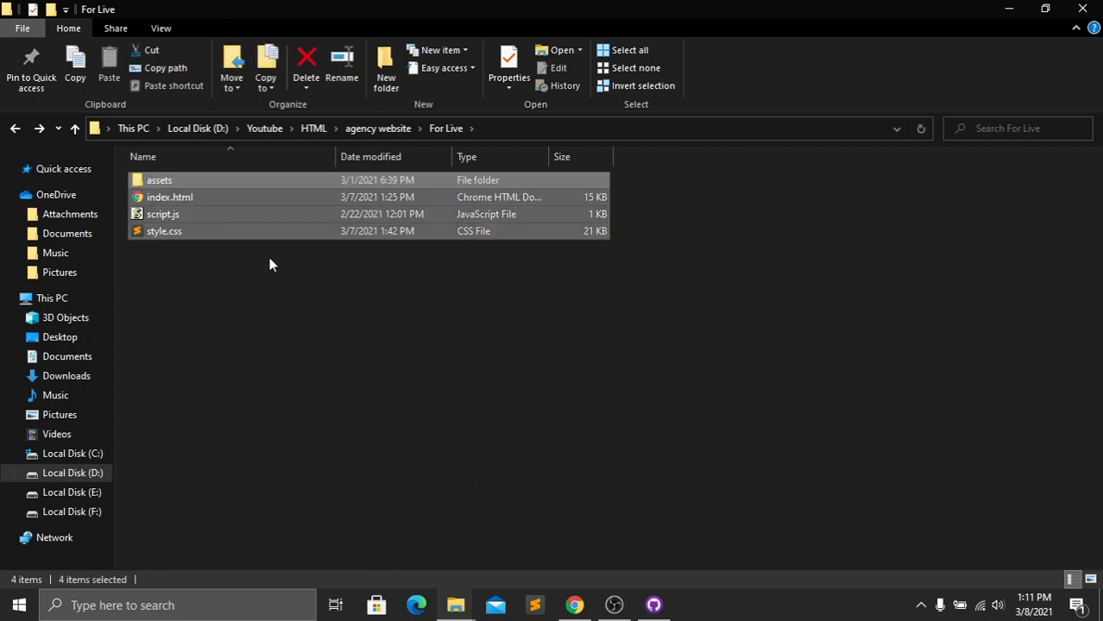
pyautogui.hotkey('ctrl', 'c')
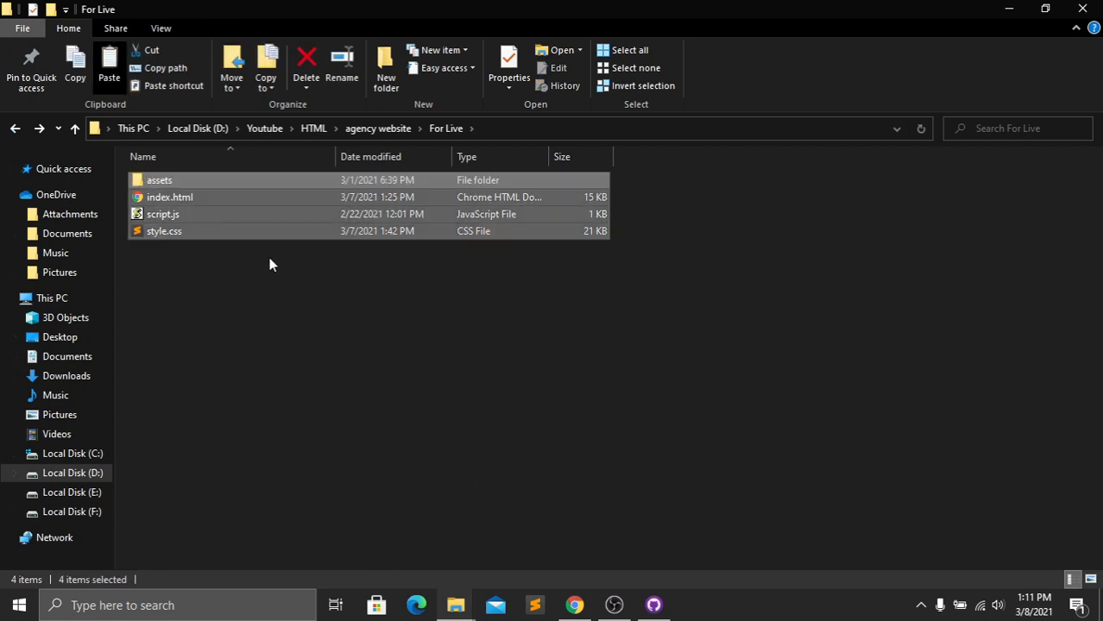
pyautogui.moveTo(456, 605)
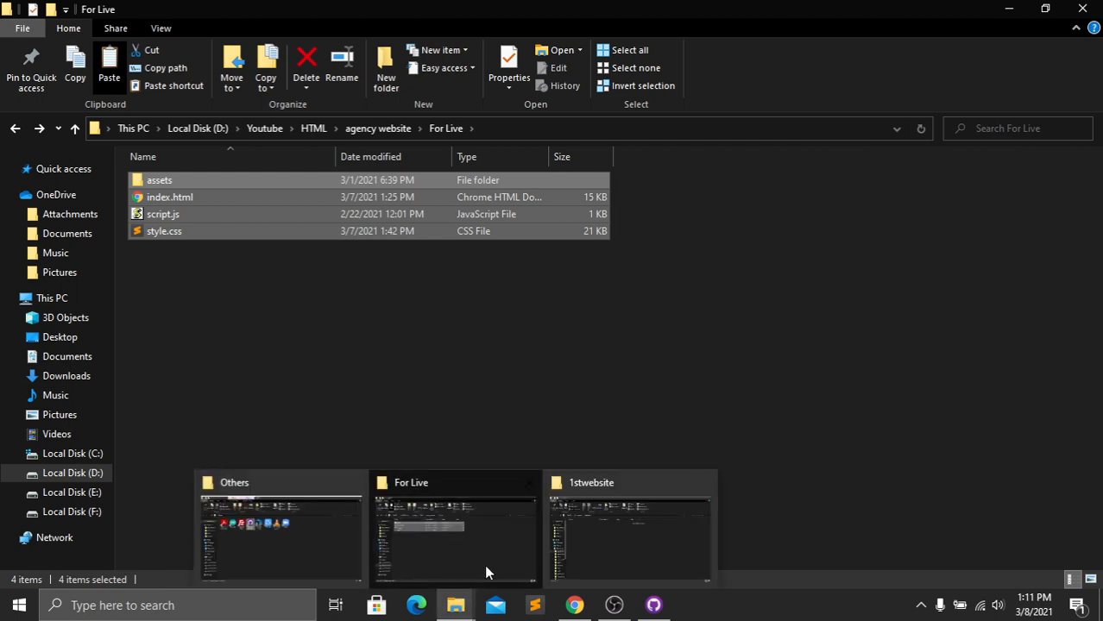
pyautogui.click(586, 558)
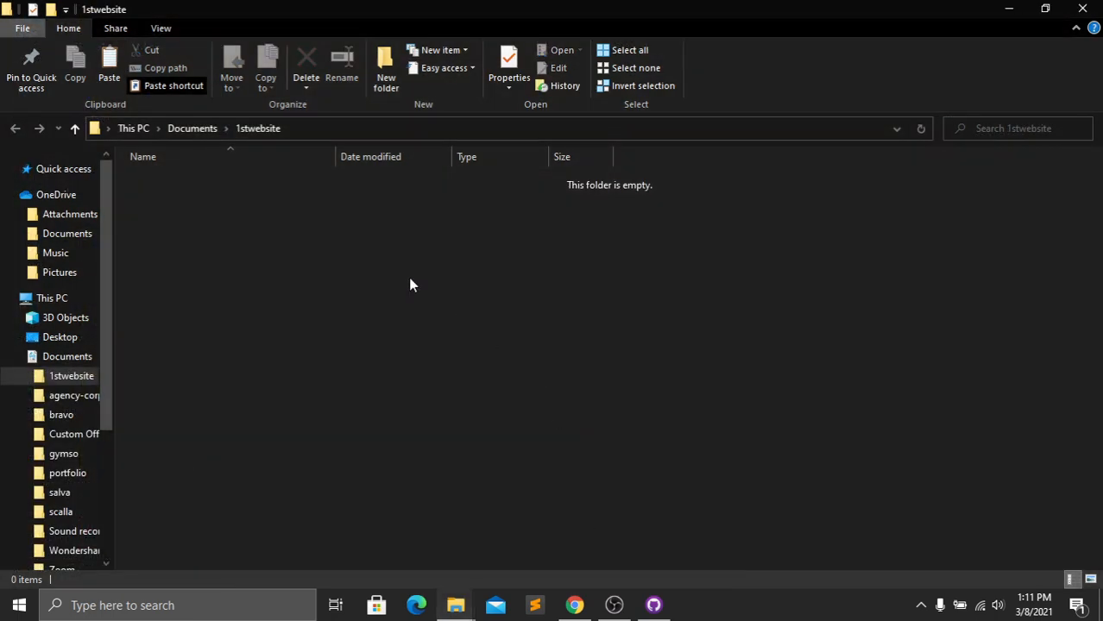
pyautogui.hotkey('ctrl', 'v')
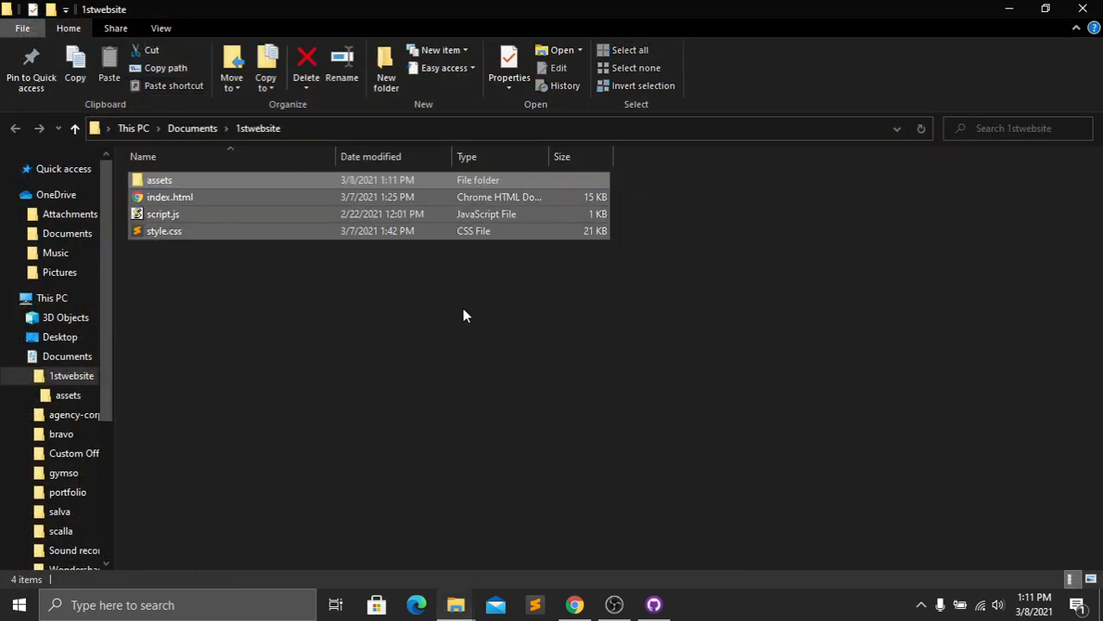
pyautogui.rightClick(776, 255)
pyautogui.click(807, 314)
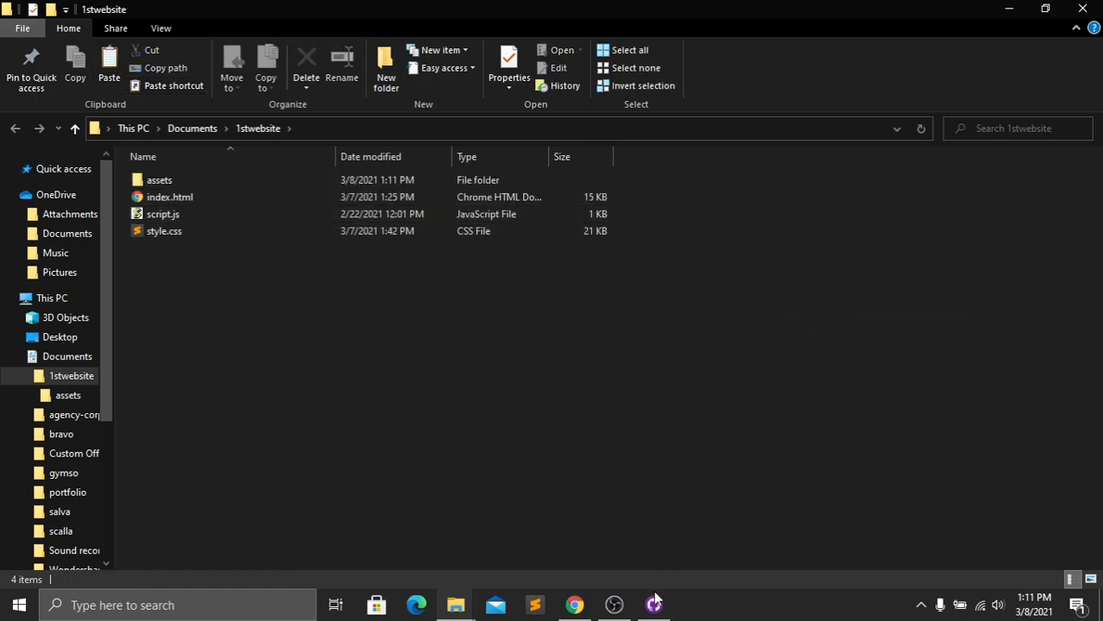
# Step: Switch to GitHub Desktop, commit all changed files to main with the summary "New files added", and publish the branch
pyautogui.click(654, 604)
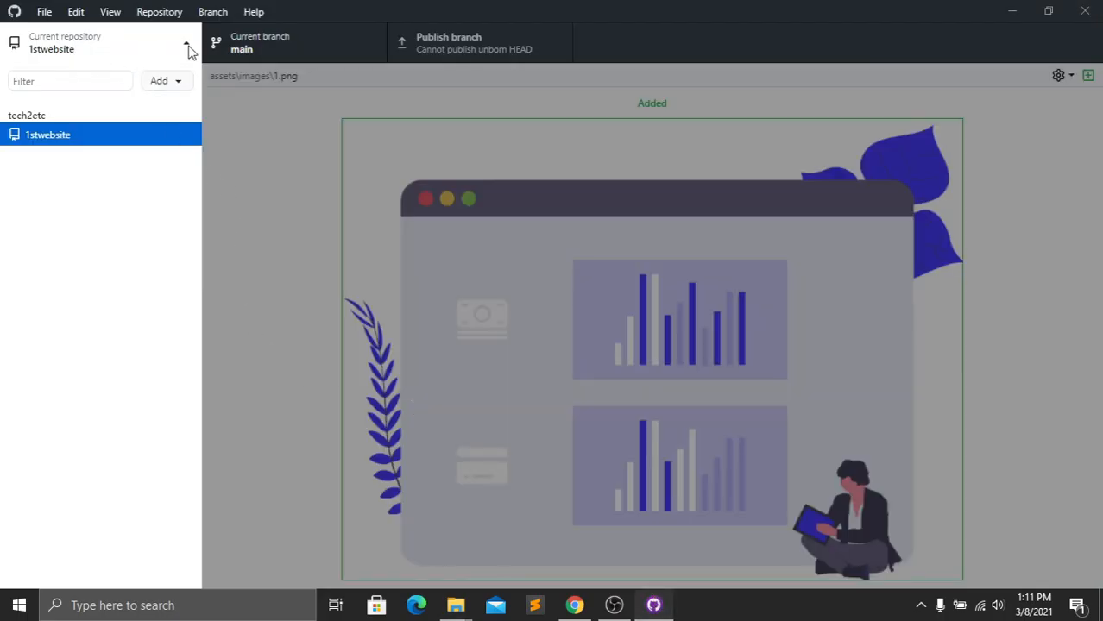
pyautogui.click(186, 44)
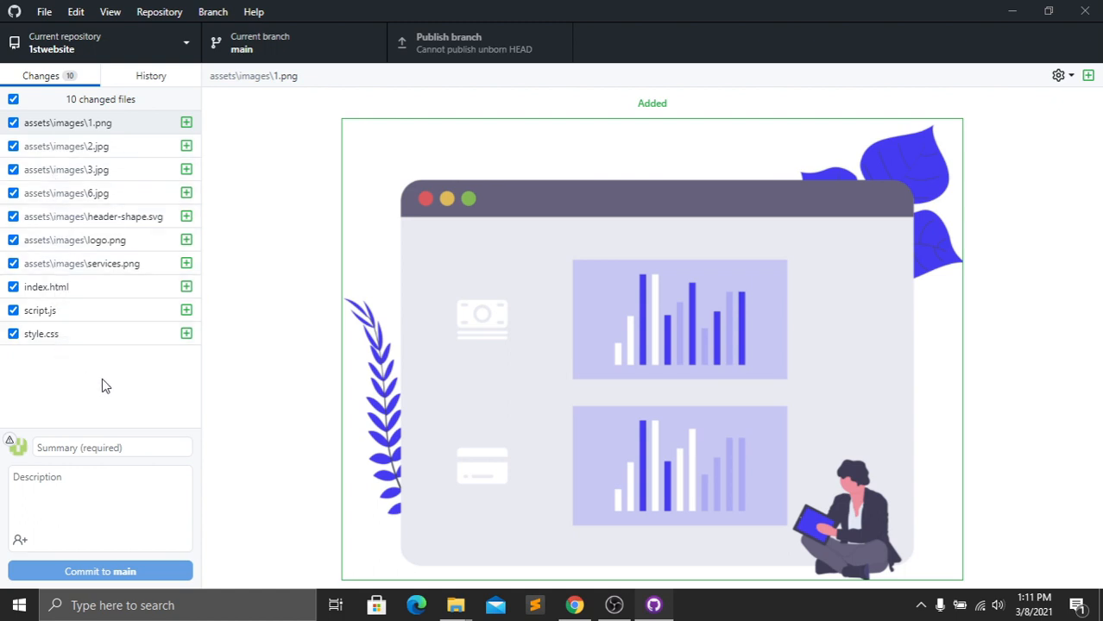
pyautogui.click(94, 447)
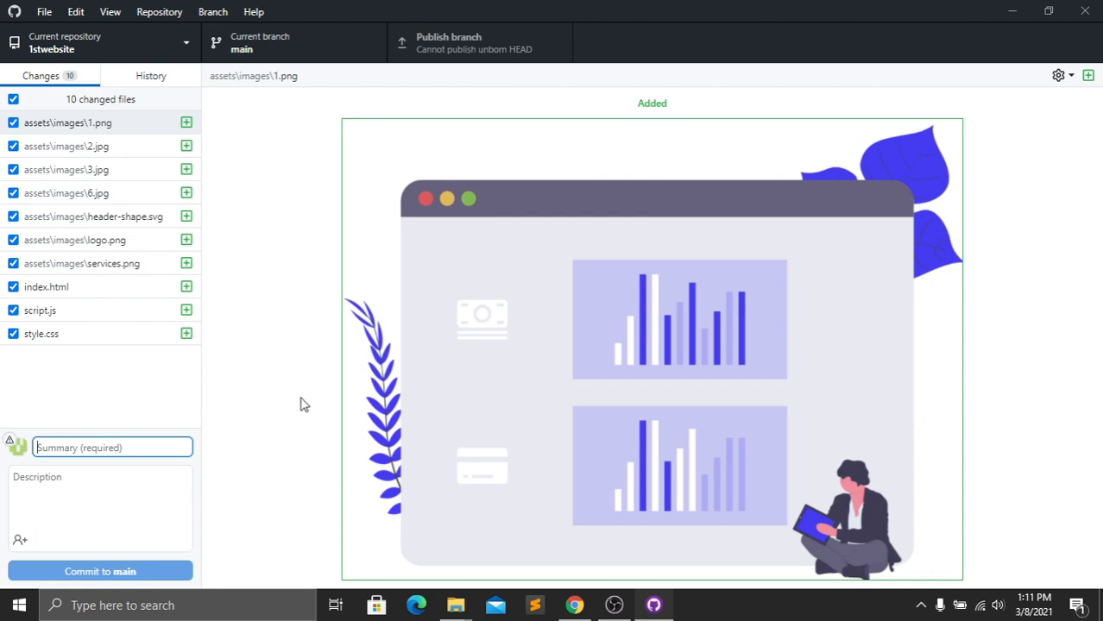
pyautogui.write('New files added')
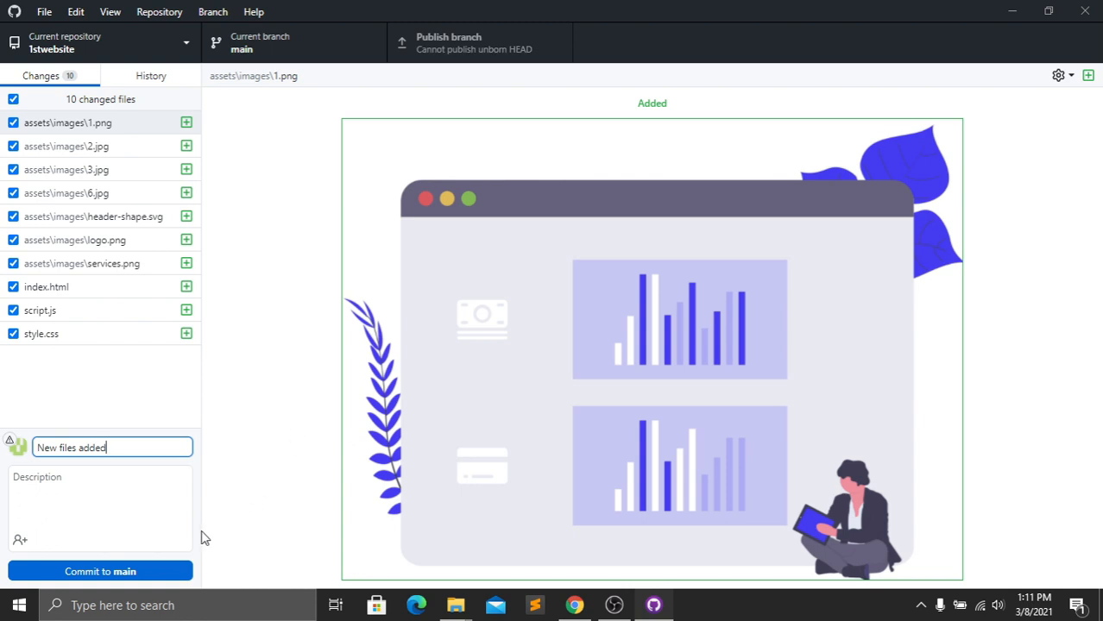
pyautogui.click(119, 574)
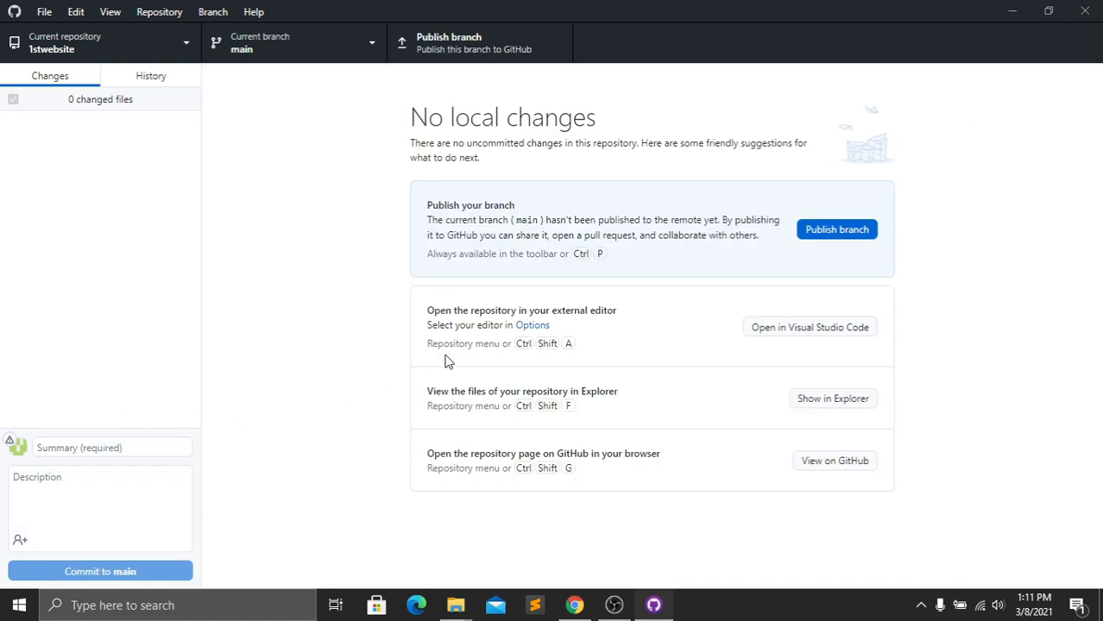
pyautogui.click(837, 233)
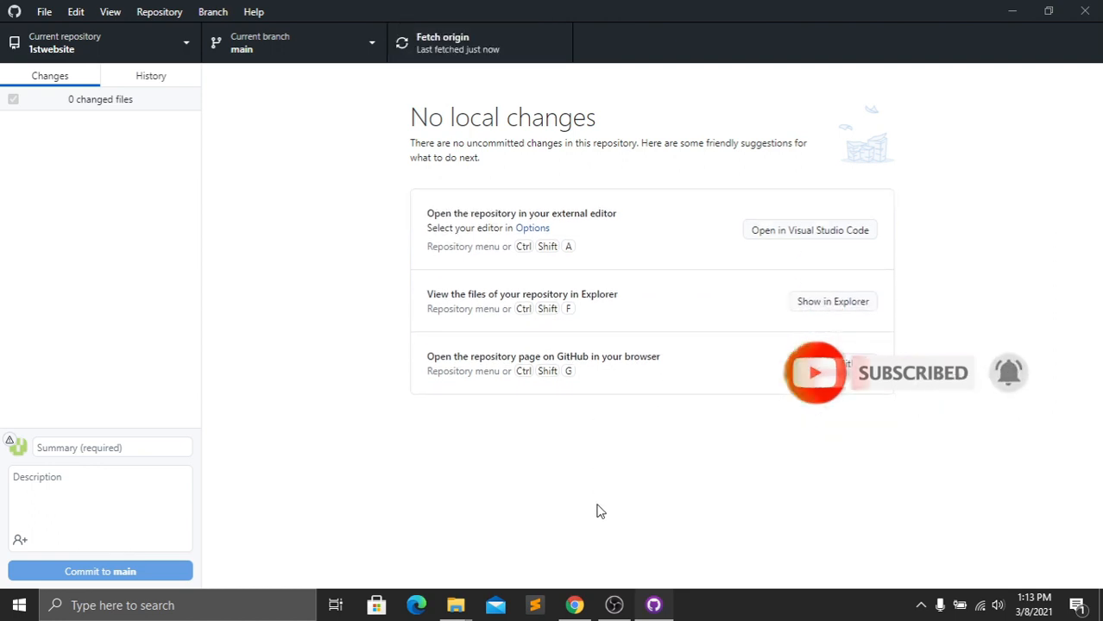
# Step: Switch to Chrome and reload the 1stwebsite repository page to check the uploaded files
pyautogui.click(574, 605)
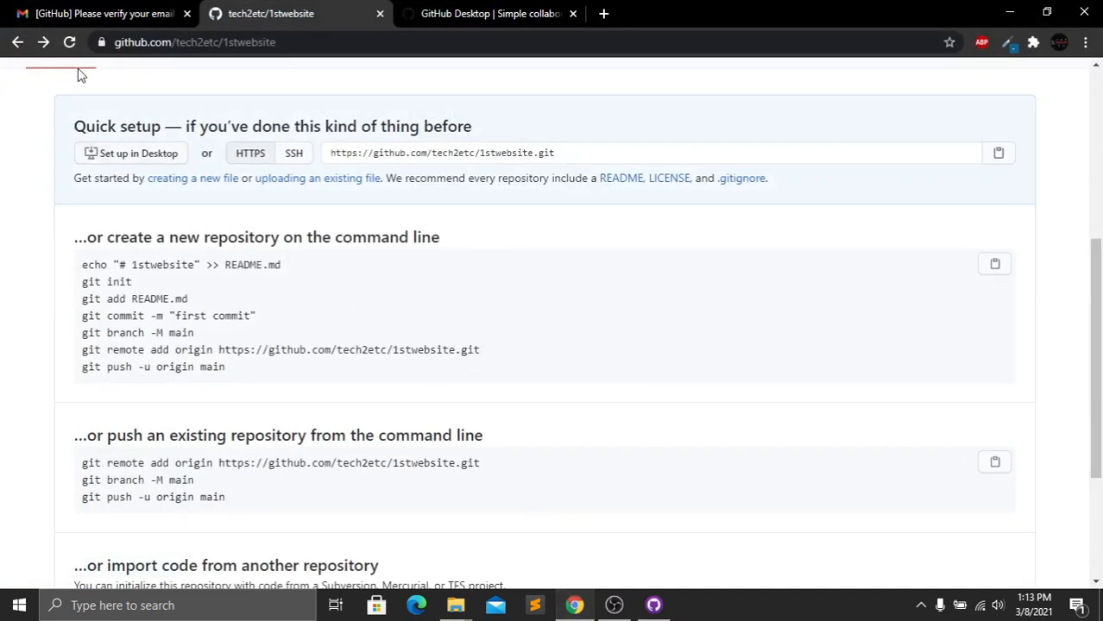
pyautogui.click(69, 43)
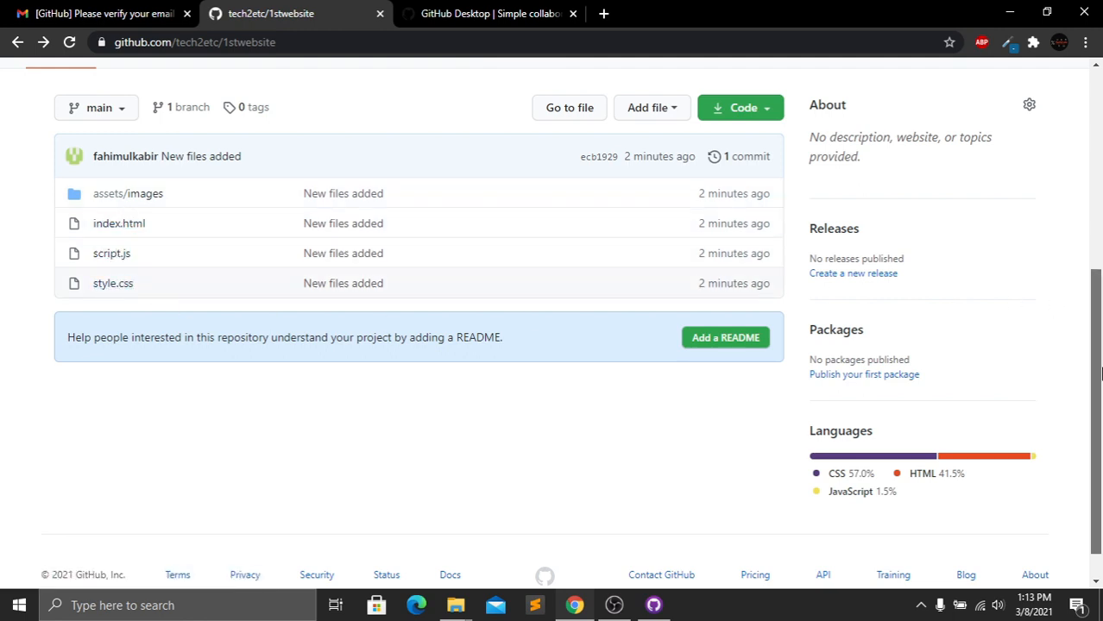
pyautogui.scroll(5, 1099, 373)
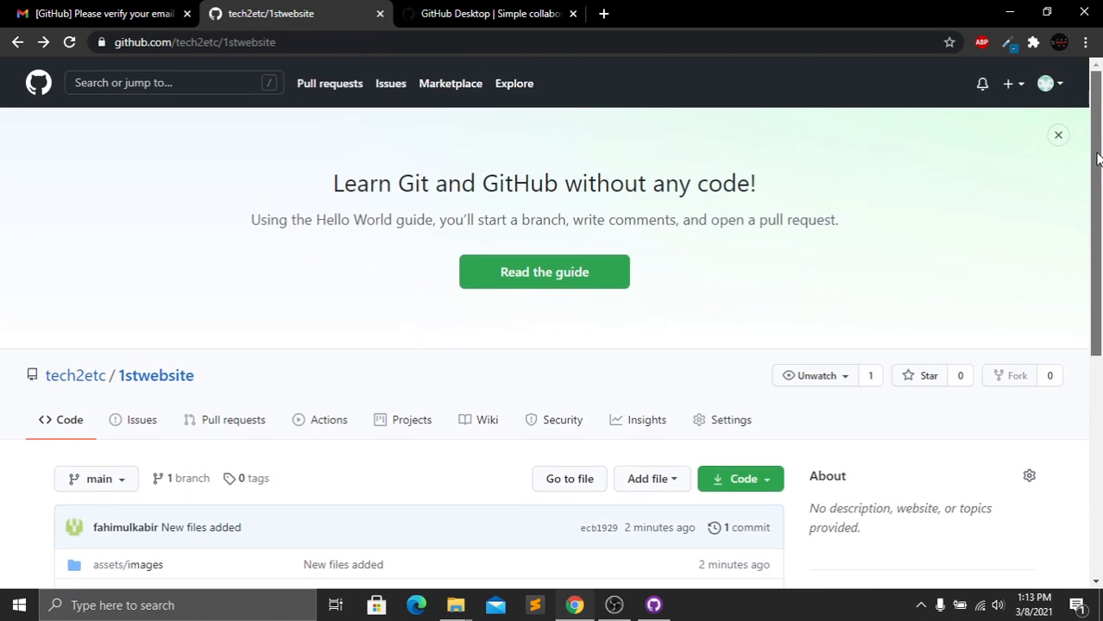
# Step: Enable GitHub Pages in the 1stwebsite repository settings, using the main branch and / (root) folder as the source
pyautogui.click(730, 422)
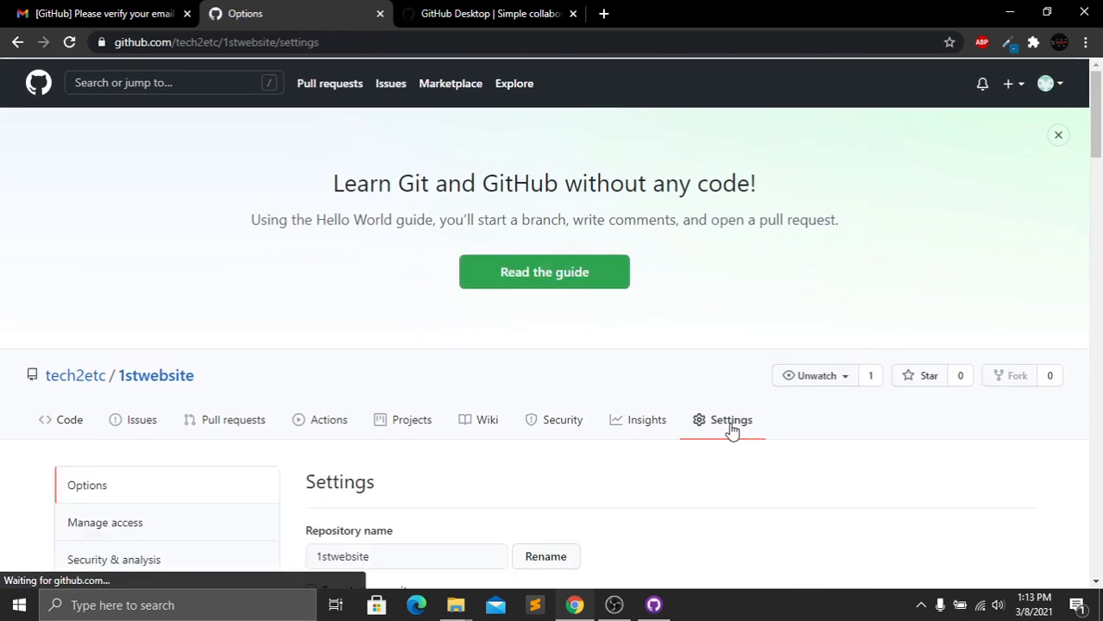
pyautogui.moveTo(1097, 133); pyautogui.dragTo(1049, 510)
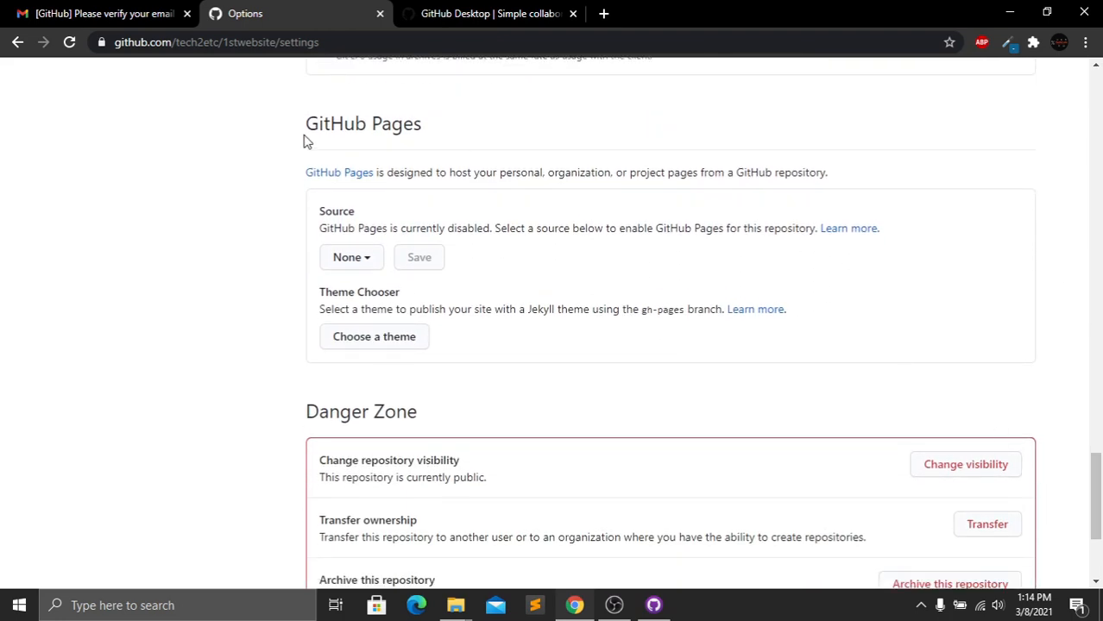
pyautogui.moveTo(308, 125); pyautogui.dragTo(438, 134)
pyautogui.click(440, 136)
pyautogui.click(369, 271)
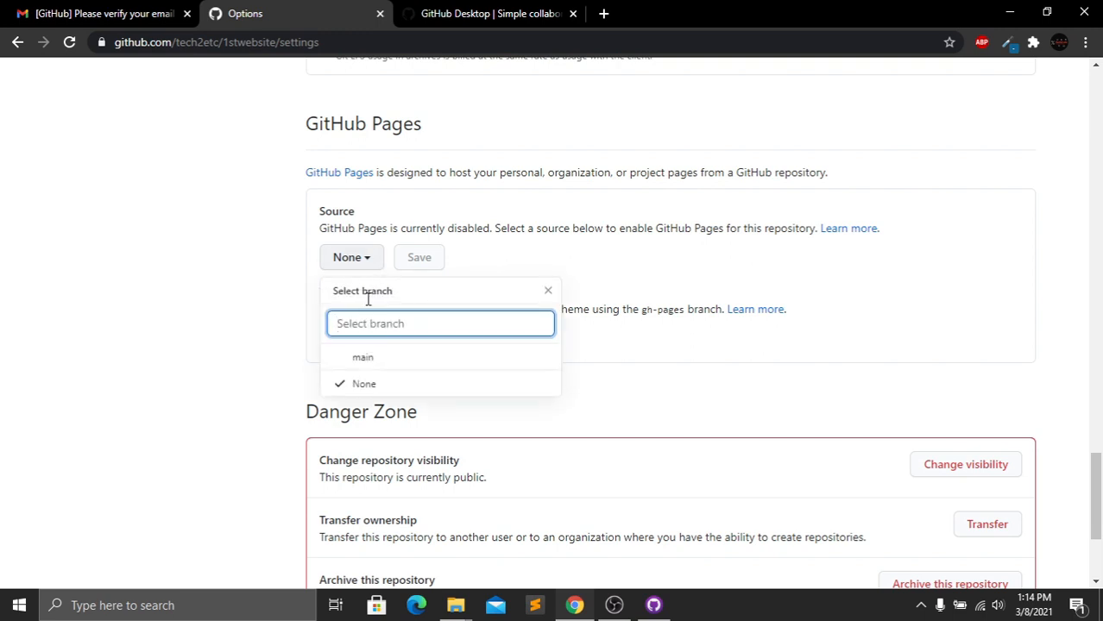
pyautogui.click(366, 358)
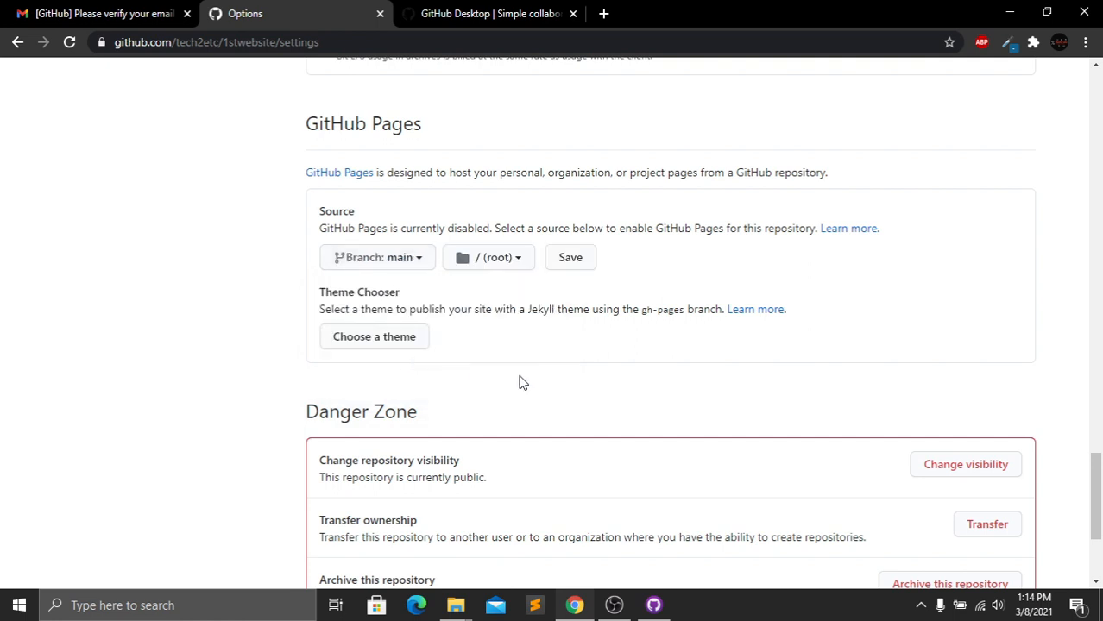
pyautogui.click(570, 265)
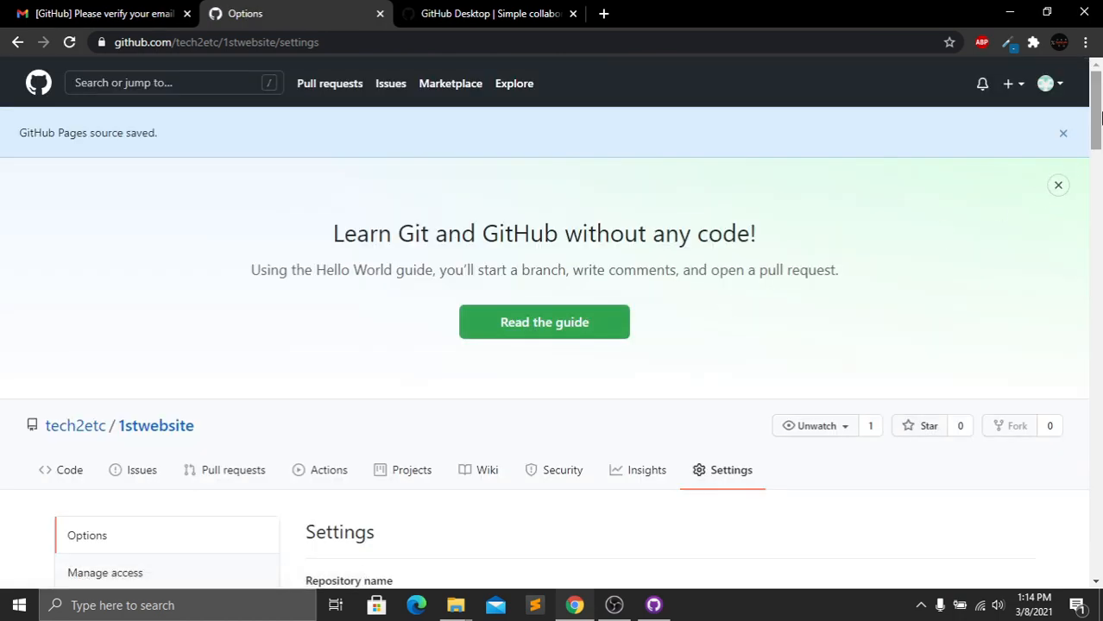
# Step: Open the 1stwebsite site link from the GitHub Pages section in a new browser tab and switch to it
pyautogui.moveTo(1098, 116); pyautogui.dragTo(1094, 469)
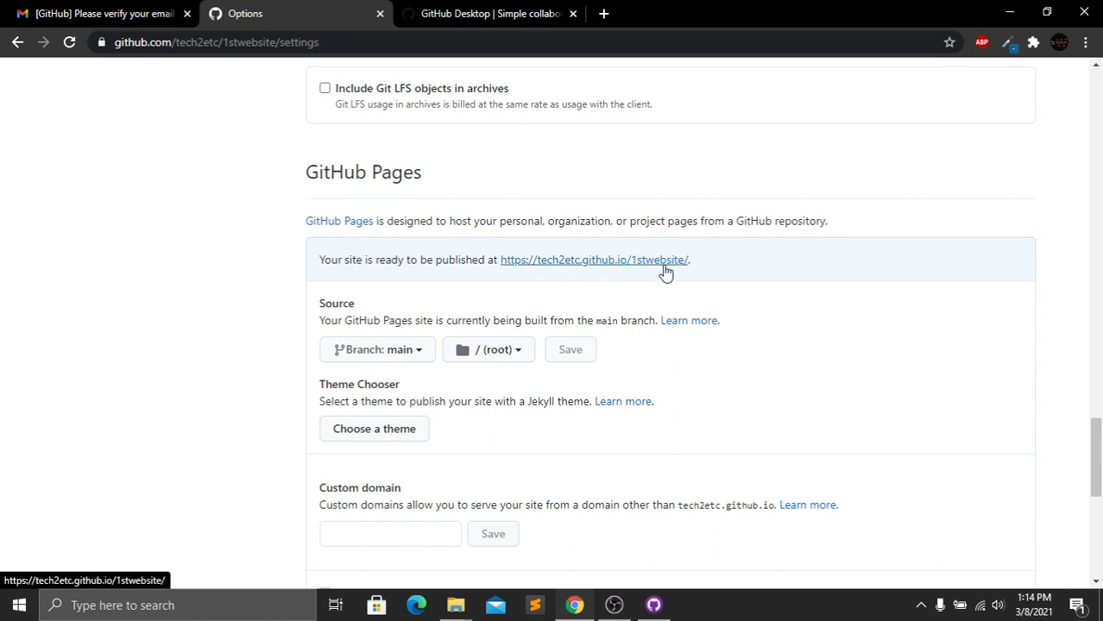
pyautogui.rightClick(601, 261)
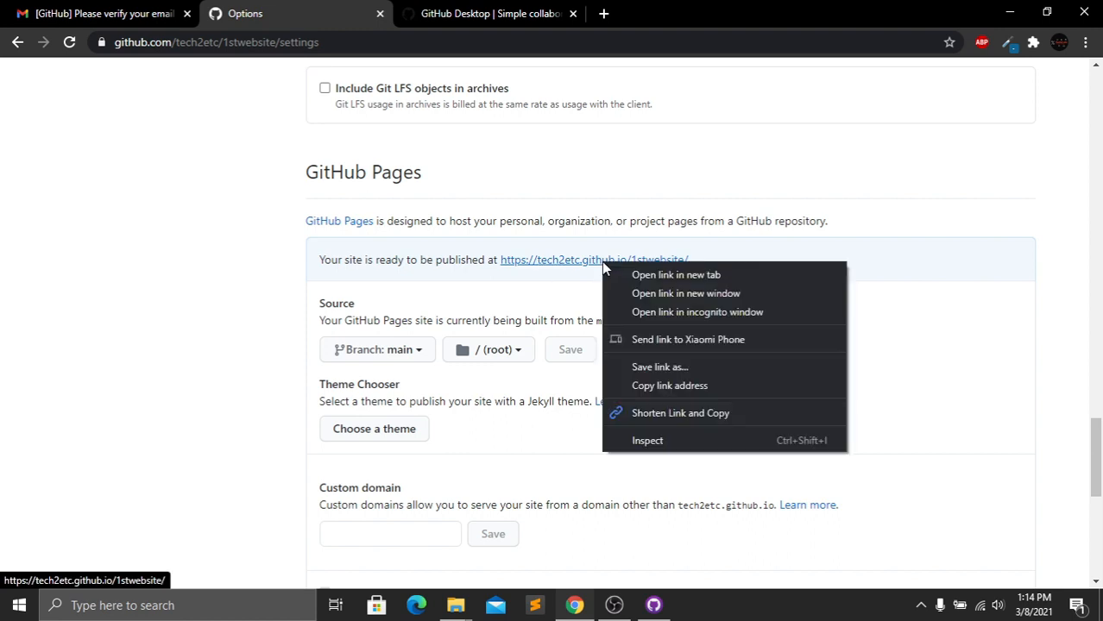
pyautogui.click(636, 276)
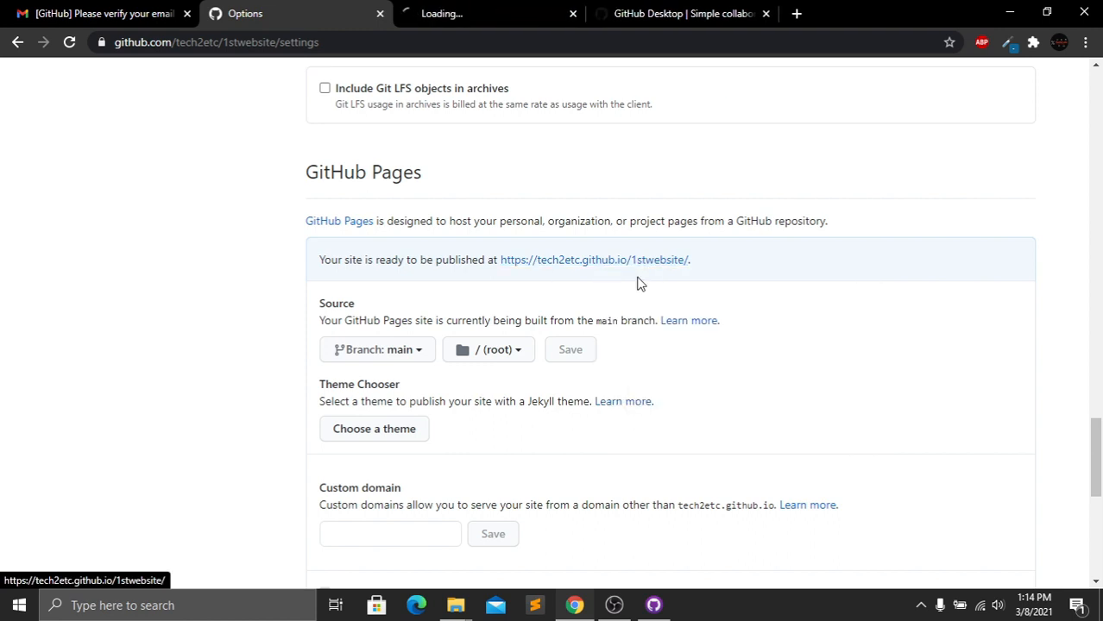
pyautogui.click(506, 11)
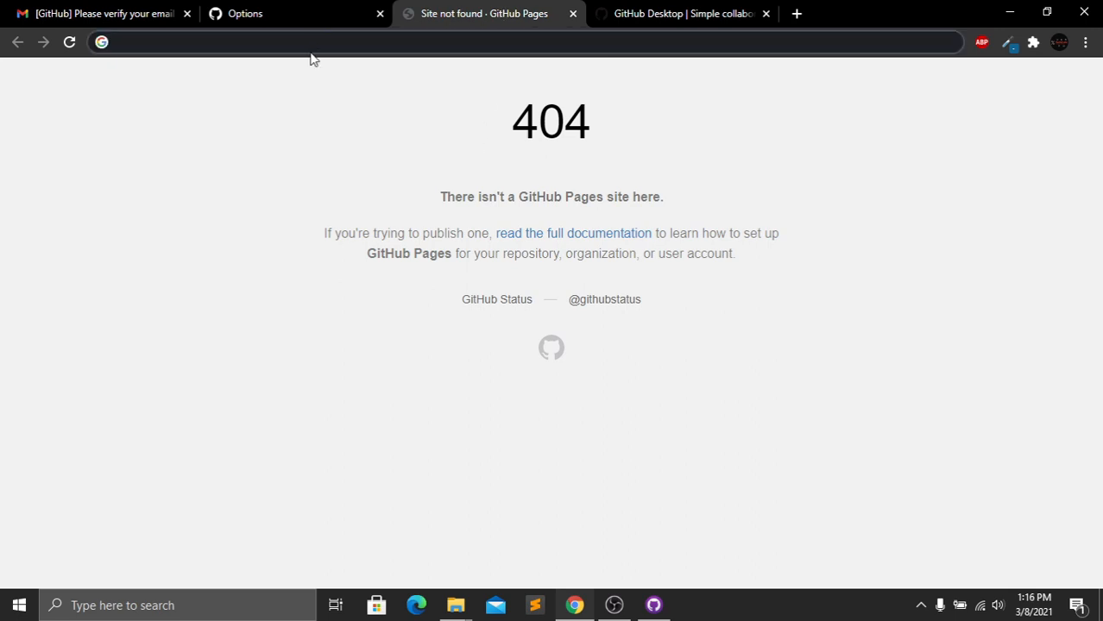
# Step: Reload the published 1stwebsite page and look through the live website
pyautogui.click(212, 160)
pyautogui.click(69, 42)
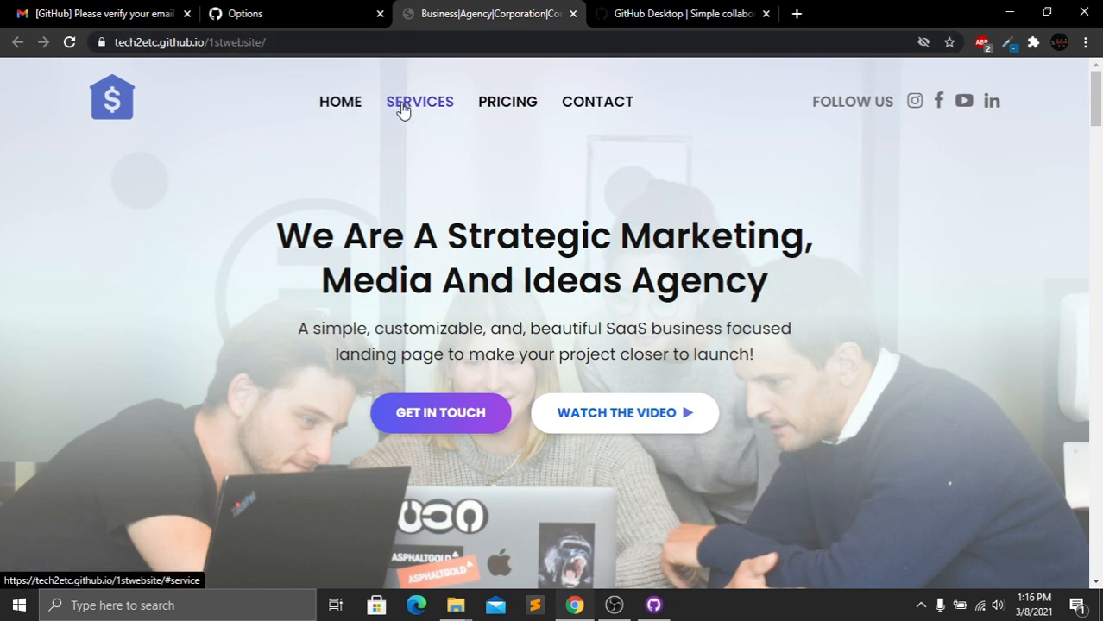
pyautogui.moveTo(1095, 99)
pyautogui.mouseDown()
pyautogui.moveTo(1096, 552)
pyautogui.moveTo(1096, 86)
pyautogui.mouseUp()
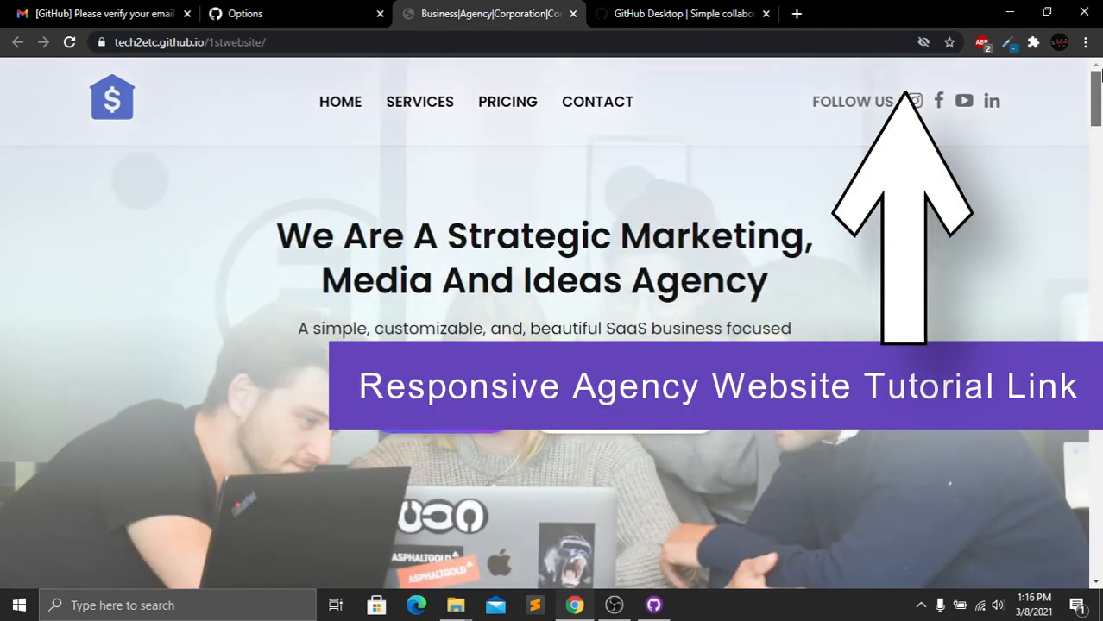
pyautogui.click(69, 41)
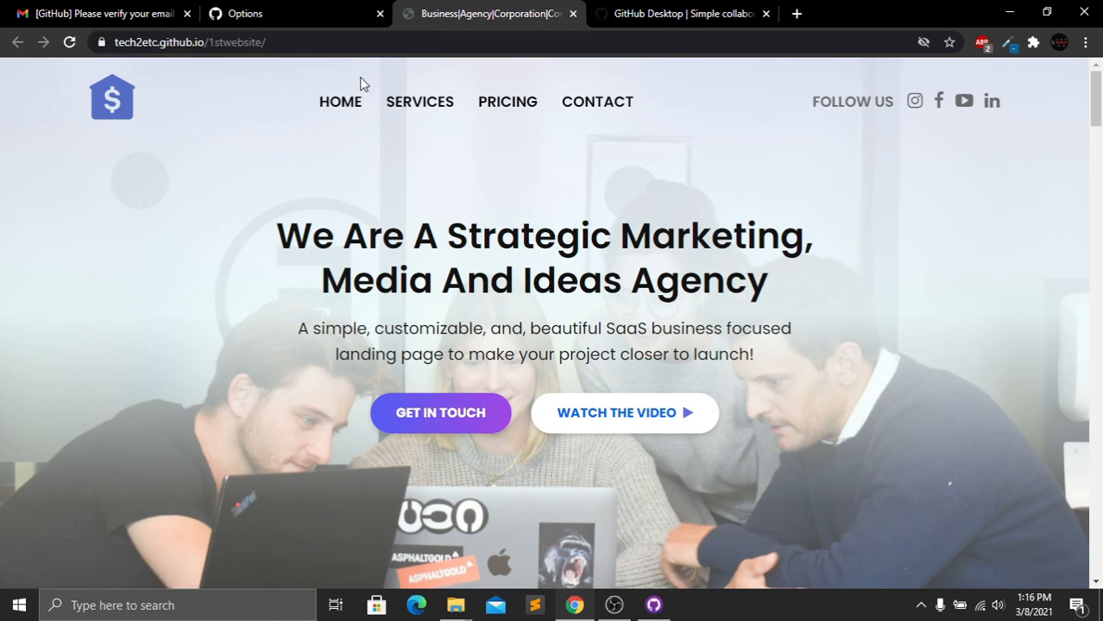
# Step: Return to the repository settings page and go through the tech2etc profile to its list of repositories
pyautogui.click(300, 12)
pyautogui.moveTo(1096, 461); pyautogui.dragTo(1101, 116)
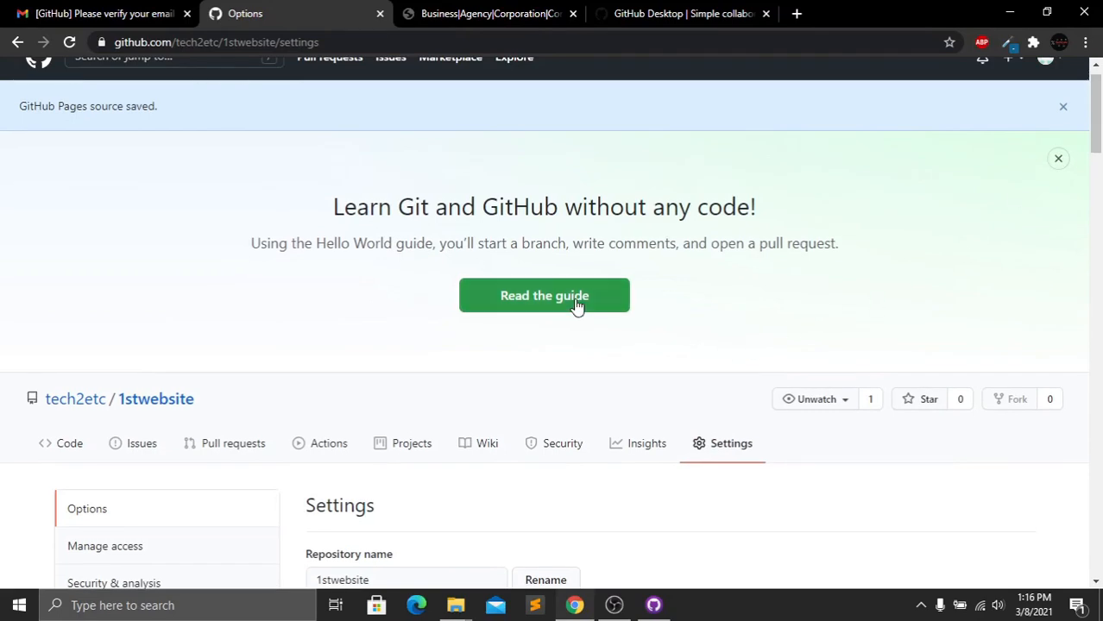
pyautogui.click(73, 407)
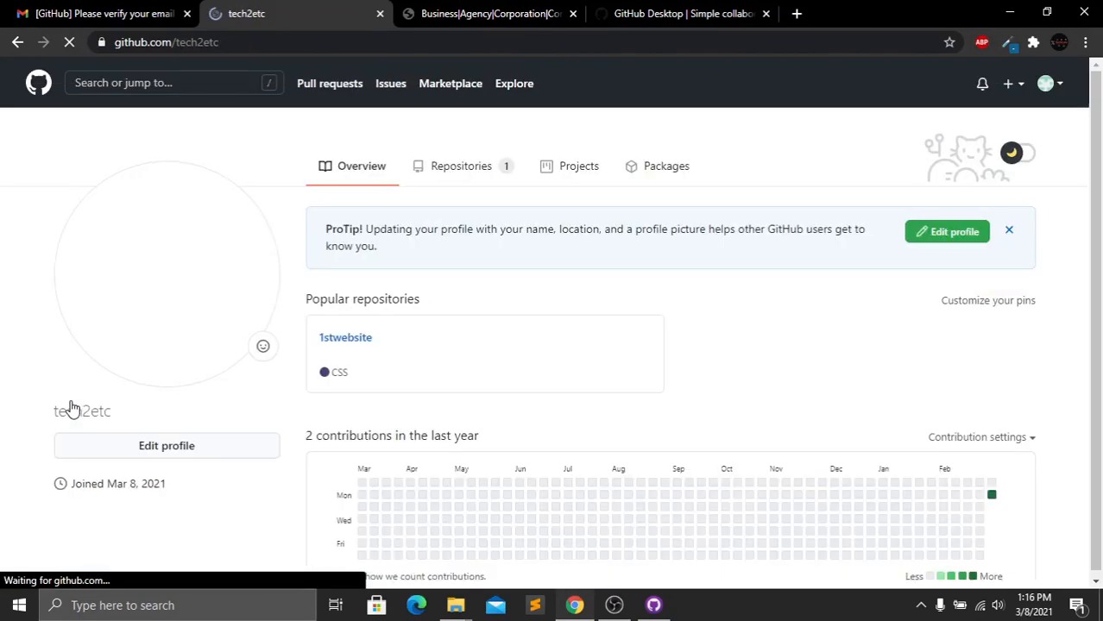
pyautogui.moveTo(1099, 181); pyautogui.dragTo(1100, 214)
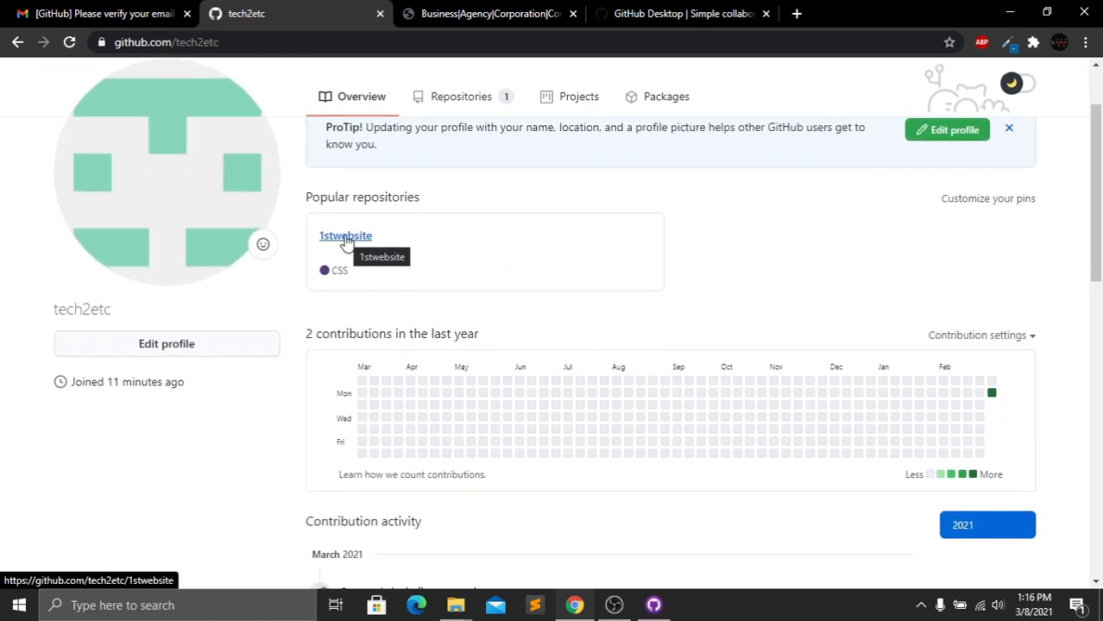
pyautogui.scroll(2, 405, 208)
pyautogui.click(460, 178)
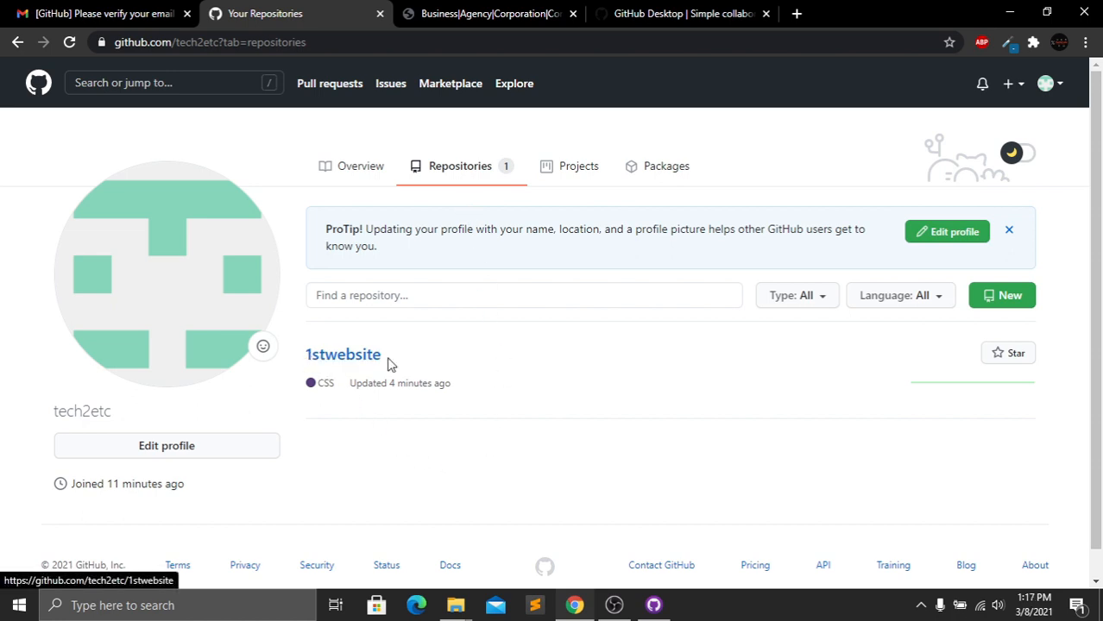
# Step: Create a new public repository named 2ndwebsite
pyautogui.click(999, 295)
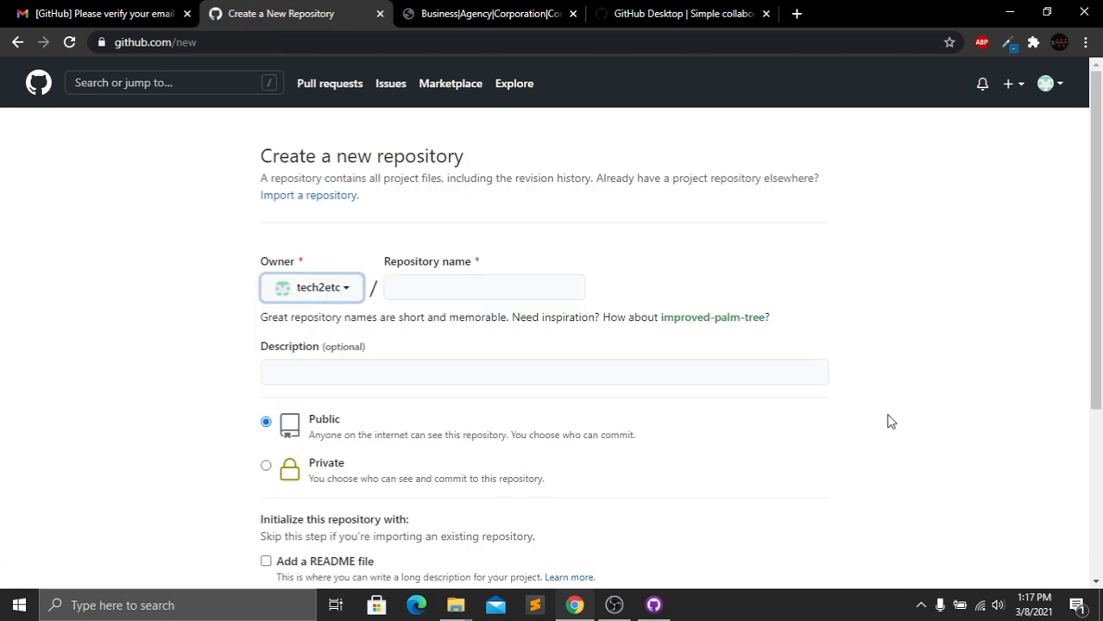
pyautogui.click(427, 288)
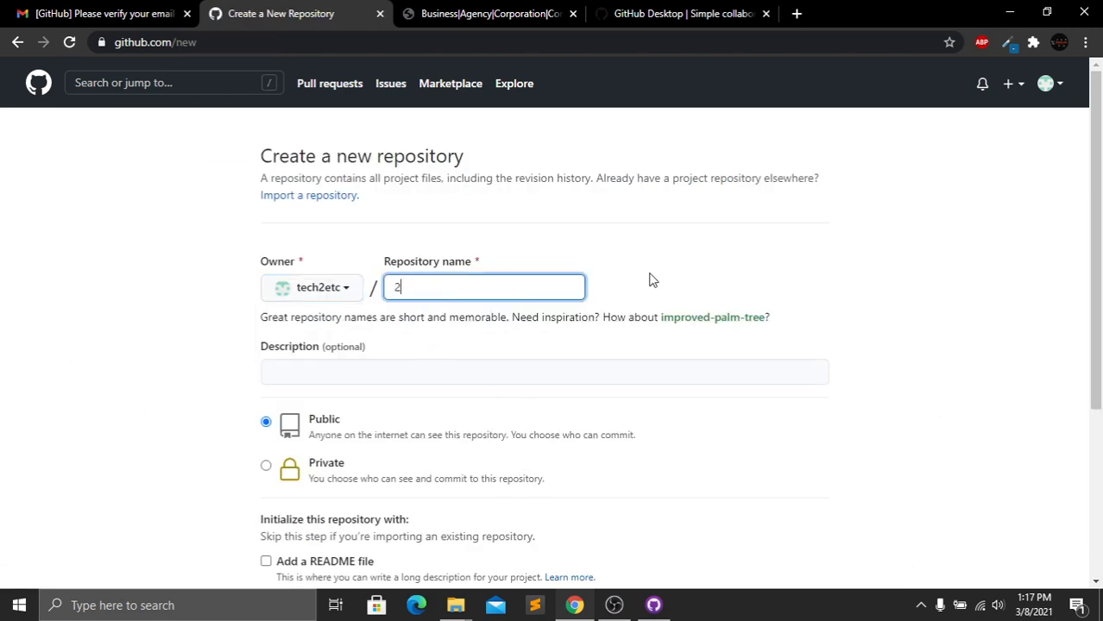
pyautogui.write('2ndweb')
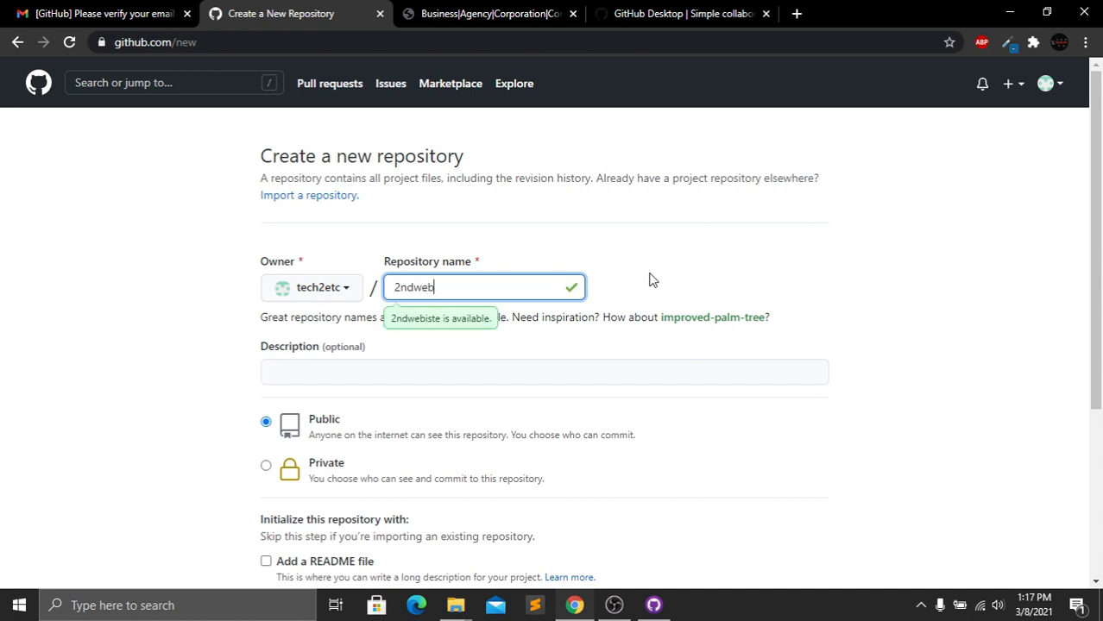
pyautogui.write('istesite')
pyautogui.click(653, 279)
pyautogui.scroll(-3, 1096, 267)
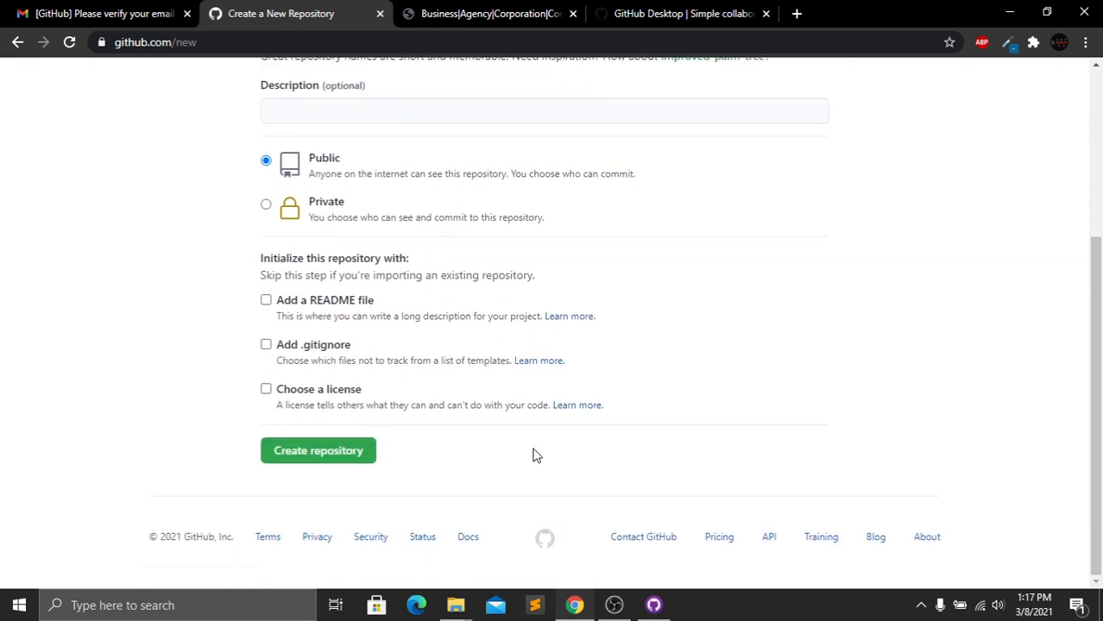
pyautogui.click(344, 455)
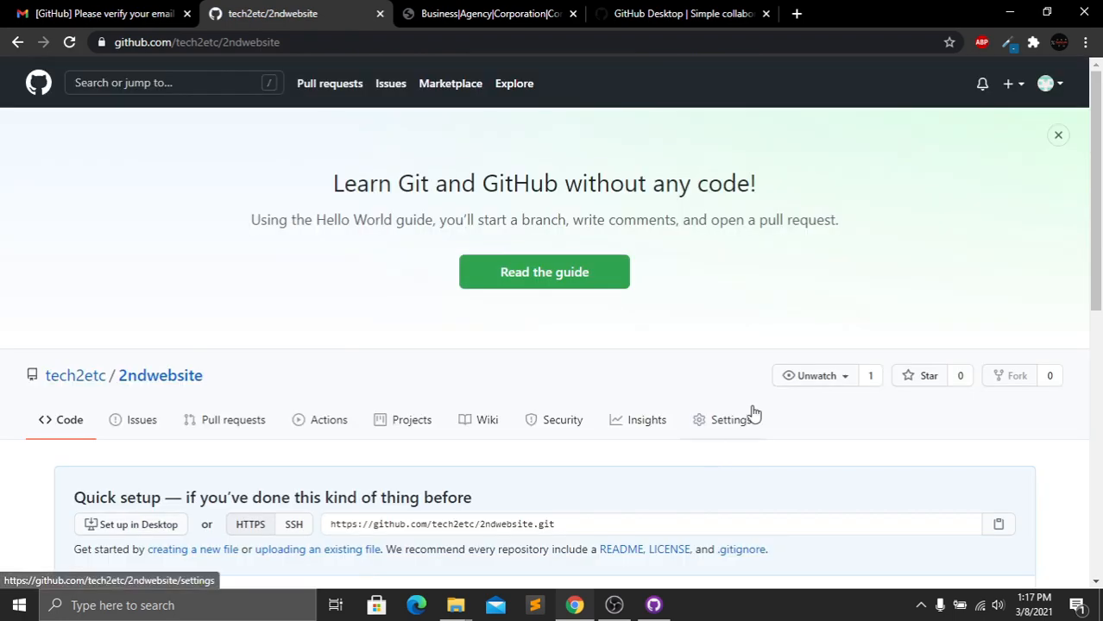
# Step: Switch to GitHub Desktop, refresh the GitHub.com repository list and clone tech2etc/2ndwebsite into the Documents folder
pyautogui.scroll(-3, 1100, 206)
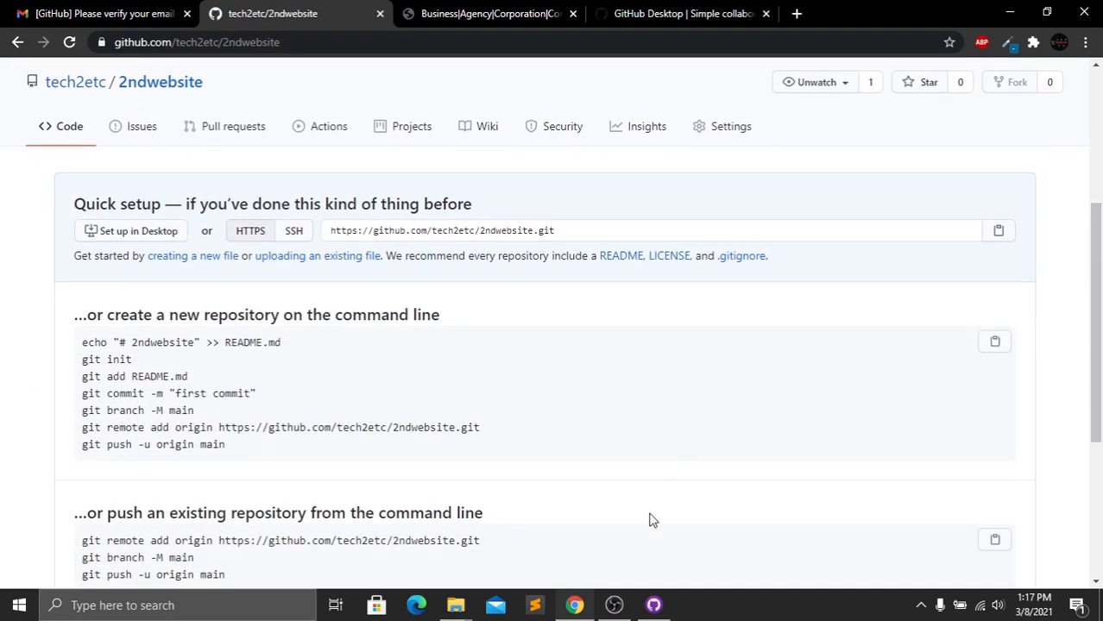
pyautogui.click(654, 605)
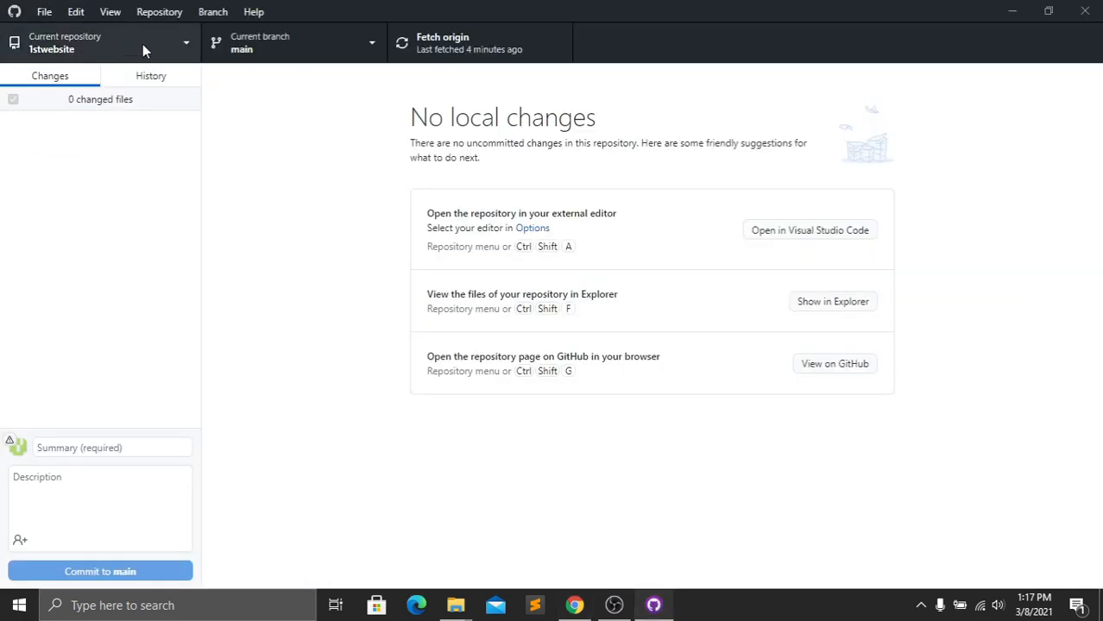
pyautogui.click(187, 44)
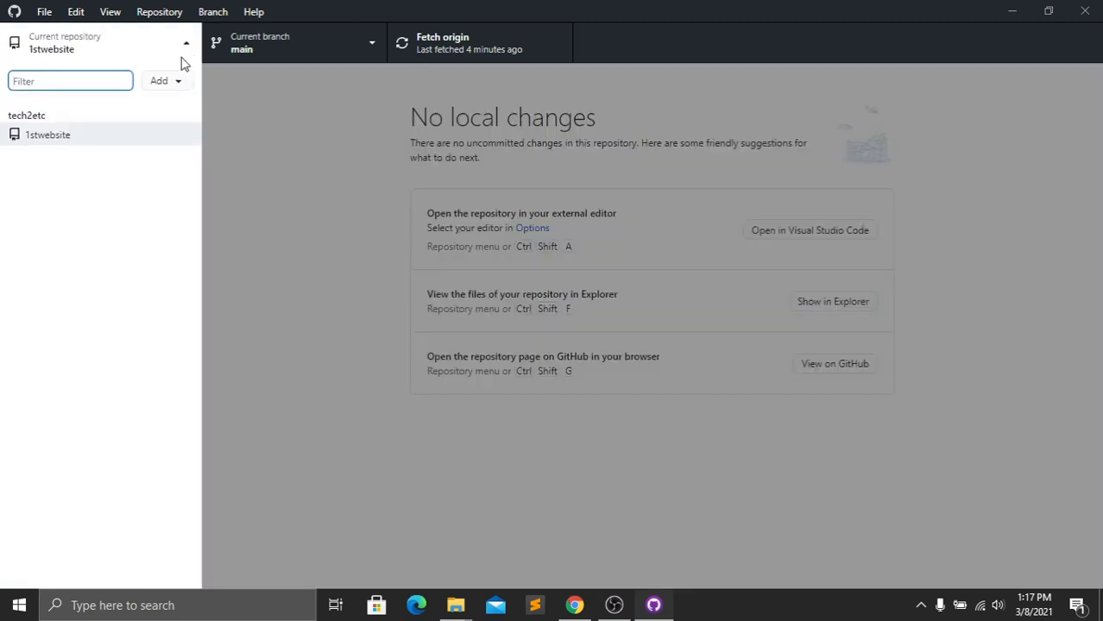
pyautogui.click(177, 81)
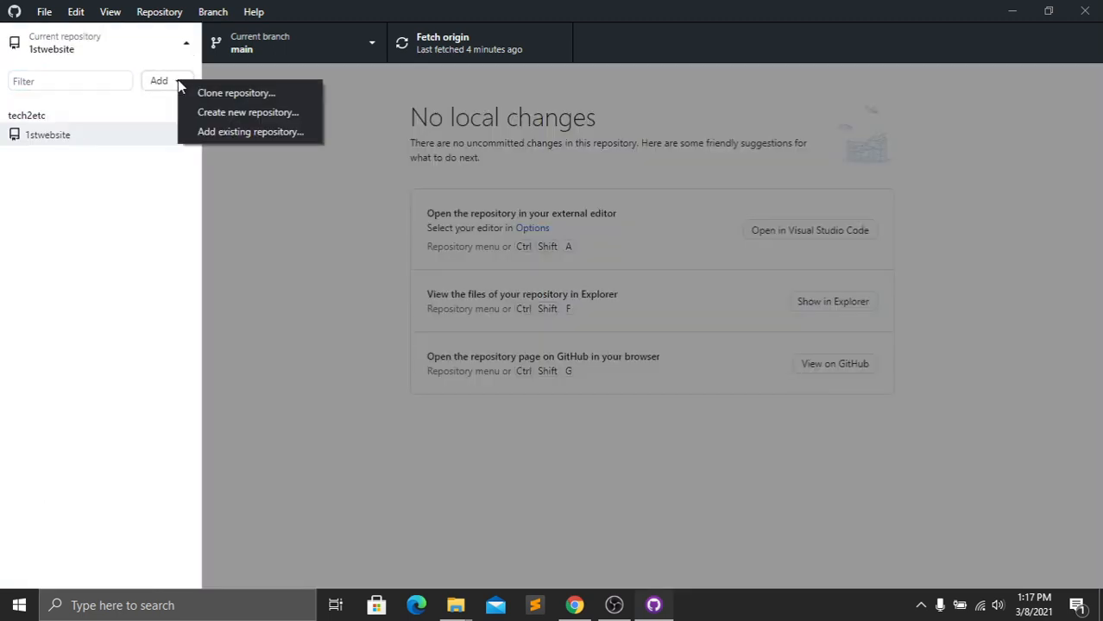
pyautogui.click(243, 92)
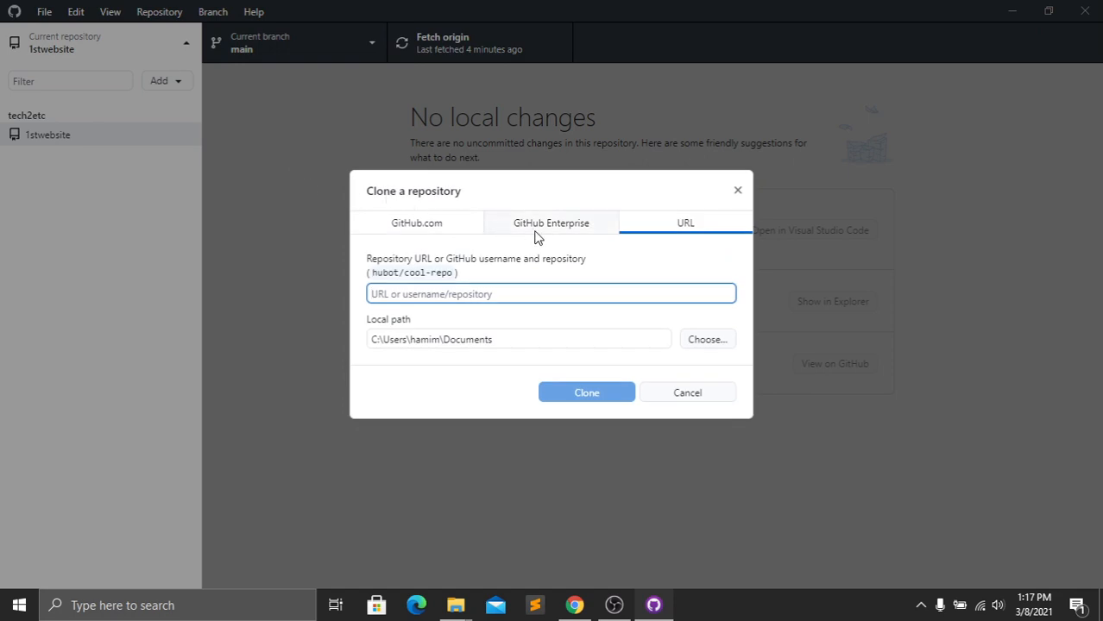
pyautogui.click(431, 230)
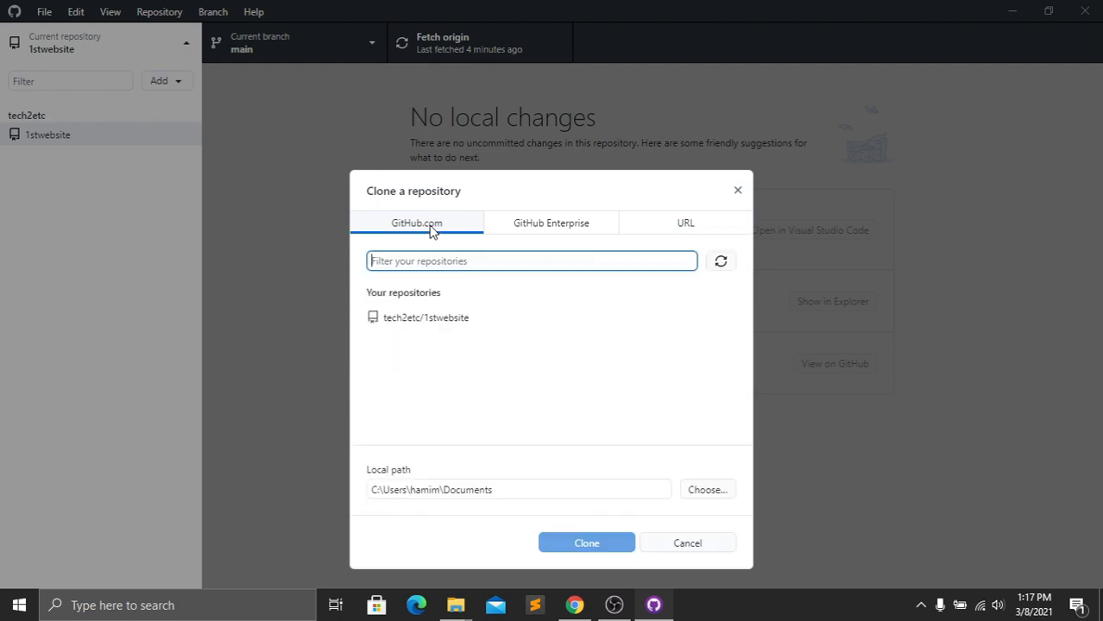
pyautogui.click(719, 269)
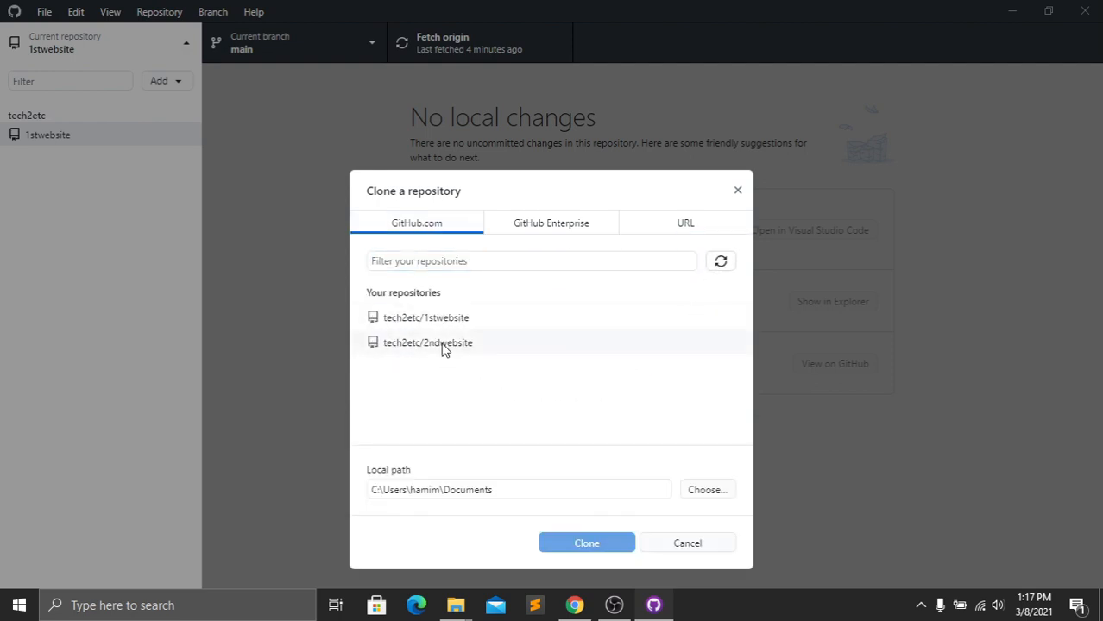
pyautogui.click(477, 348)
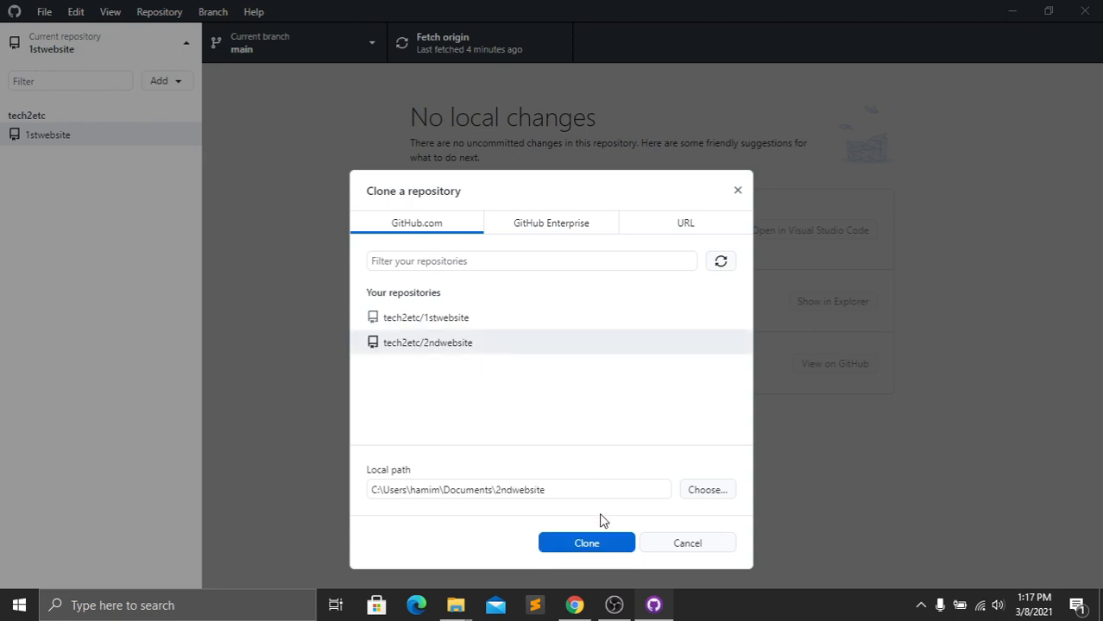
pyautogui.click(589, 543)
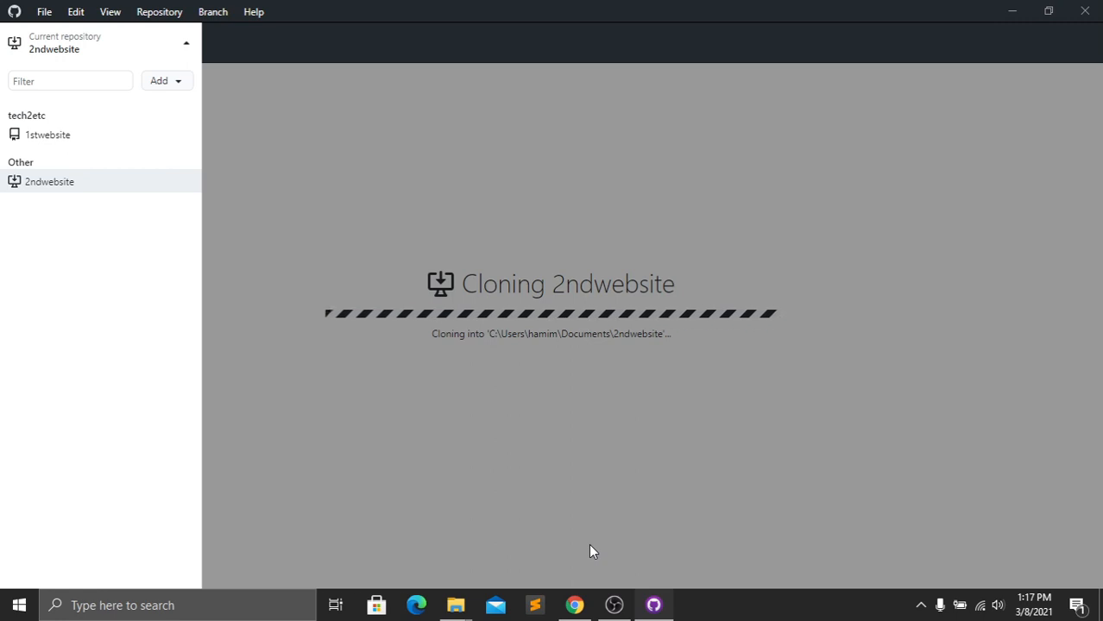
# Step: Show the cloned 2ndwebsite repository's local folder in File Explorer
pyautogui.click(55, 157)
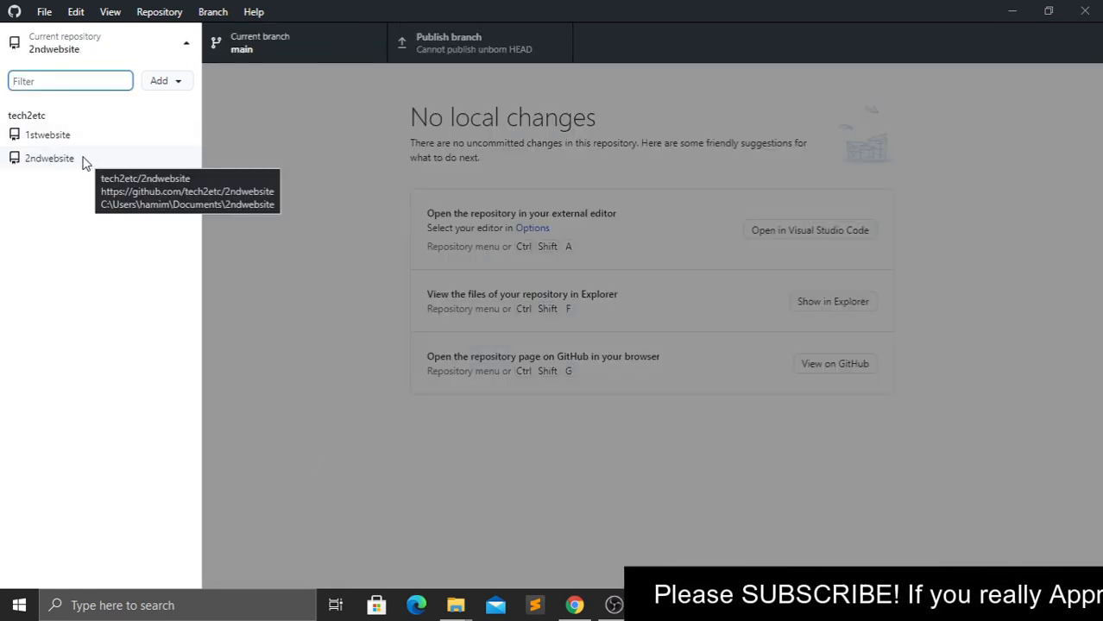
pyautogui.rightClick(82, 158)
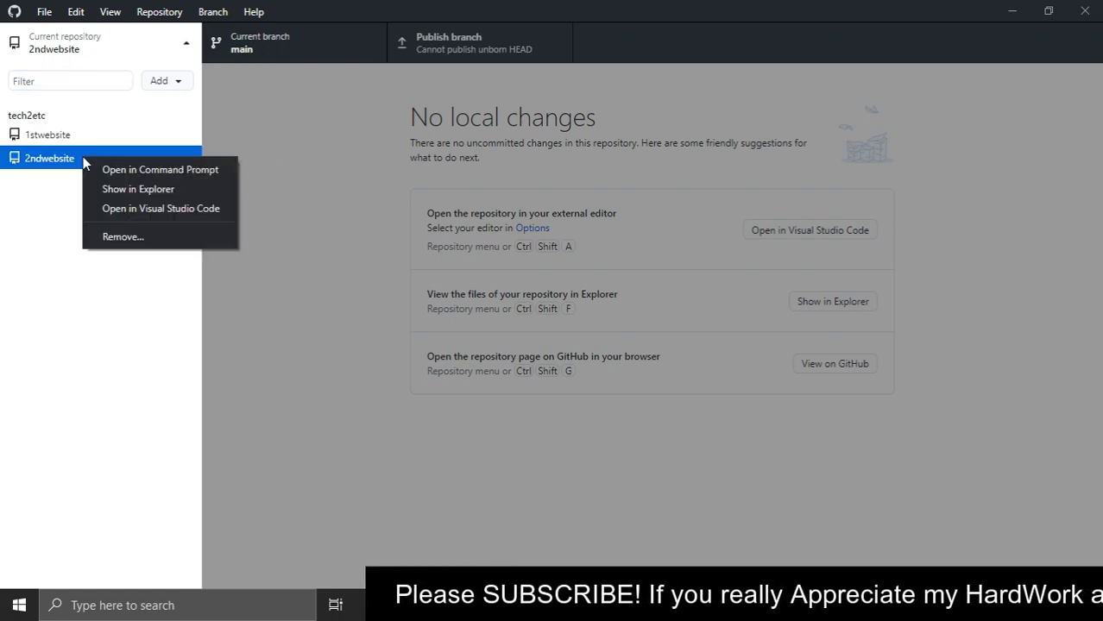
pyautogui.click(143, 188)
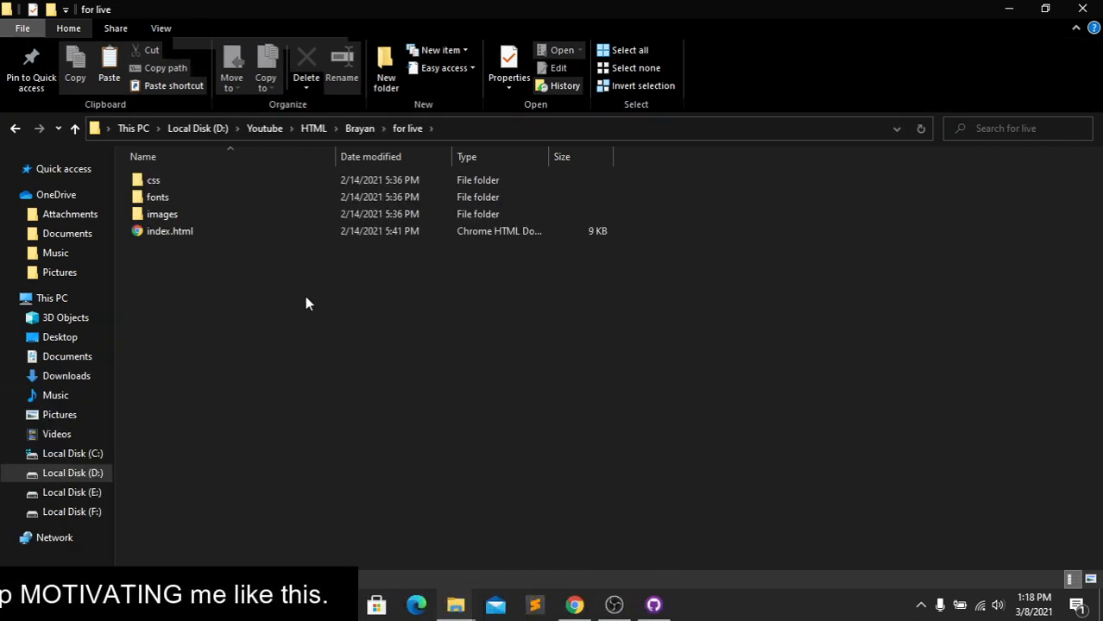
# Step: Copy the css, fonts and images folders and index.html from the for live folder into the 2ndwebsite folder, and refresh it
pyautogui.hotkey('ctrl', 'a')
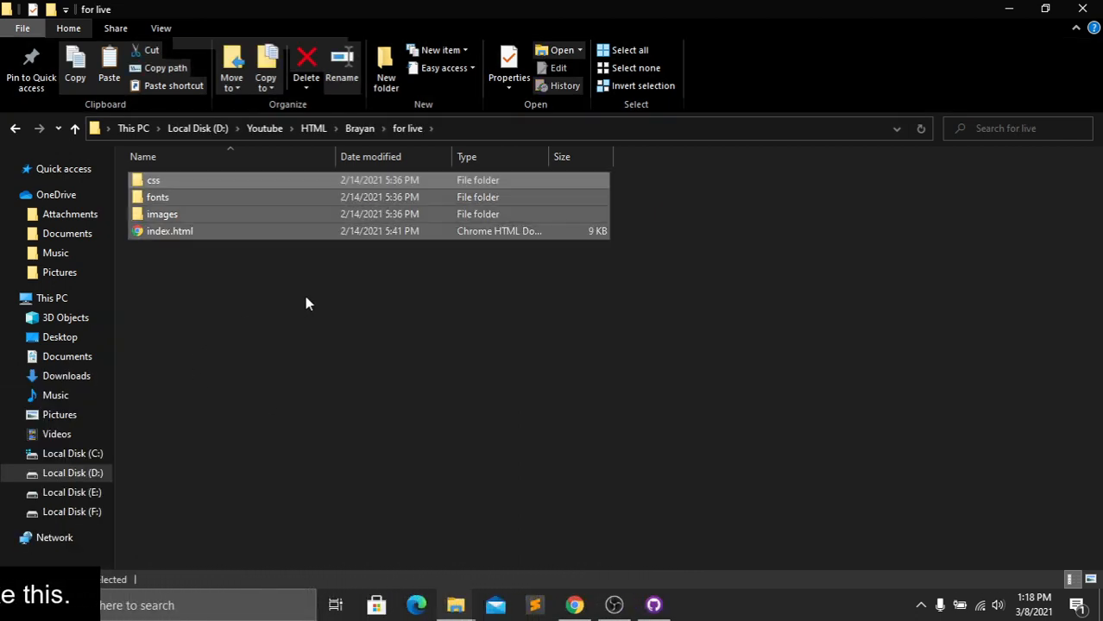
pyautogui.hotkey('ctrl', 'c')
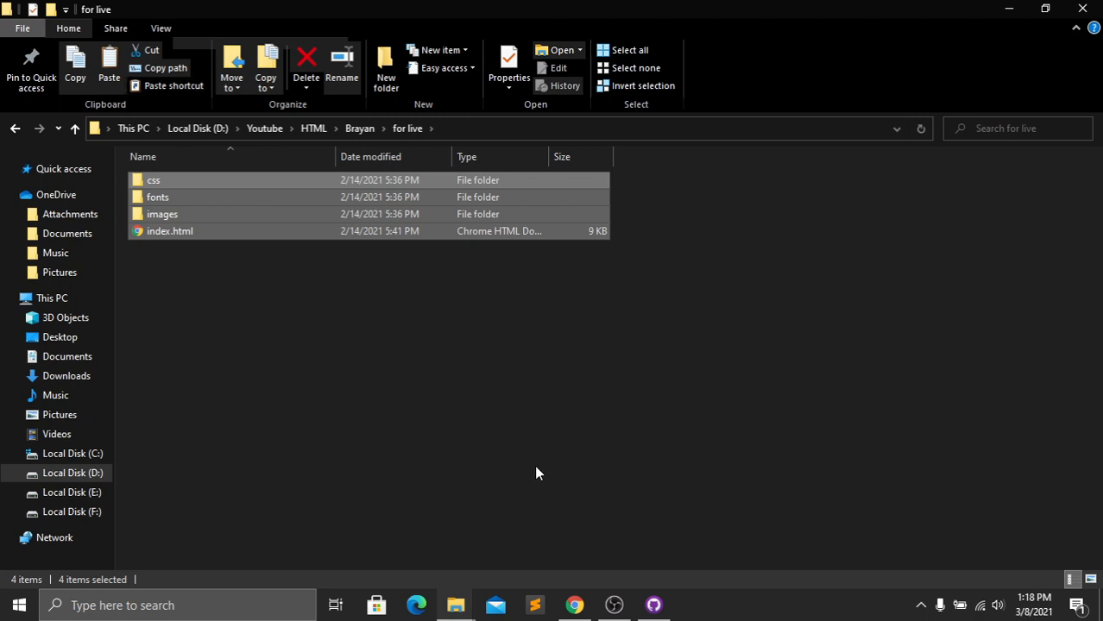
pyautogui.moveTo(456, 605)
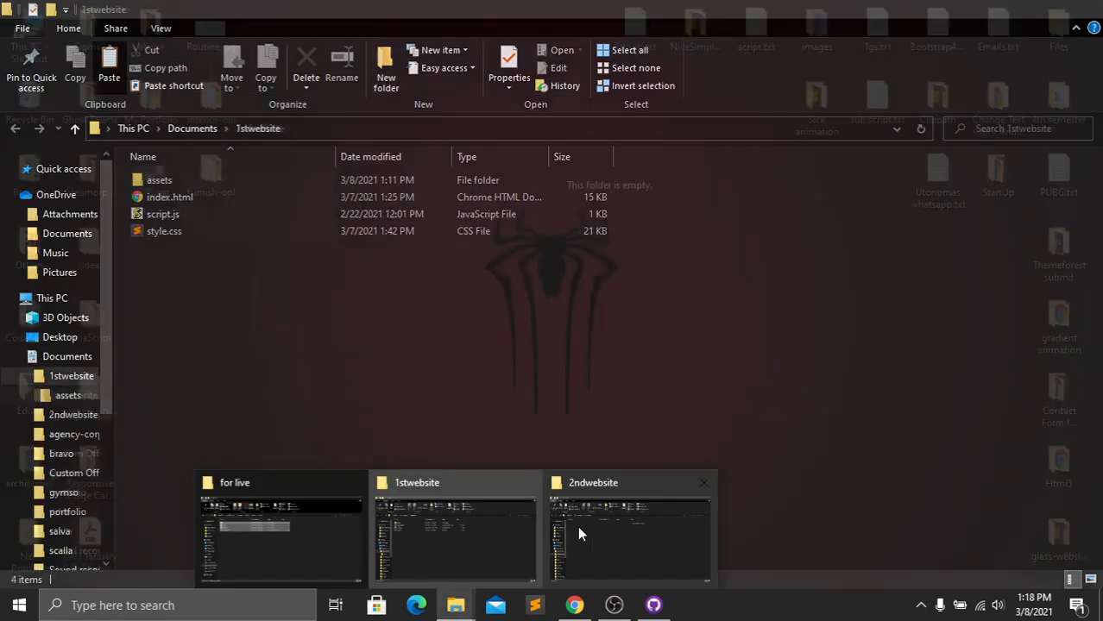
pyautogui.click(599, 523)
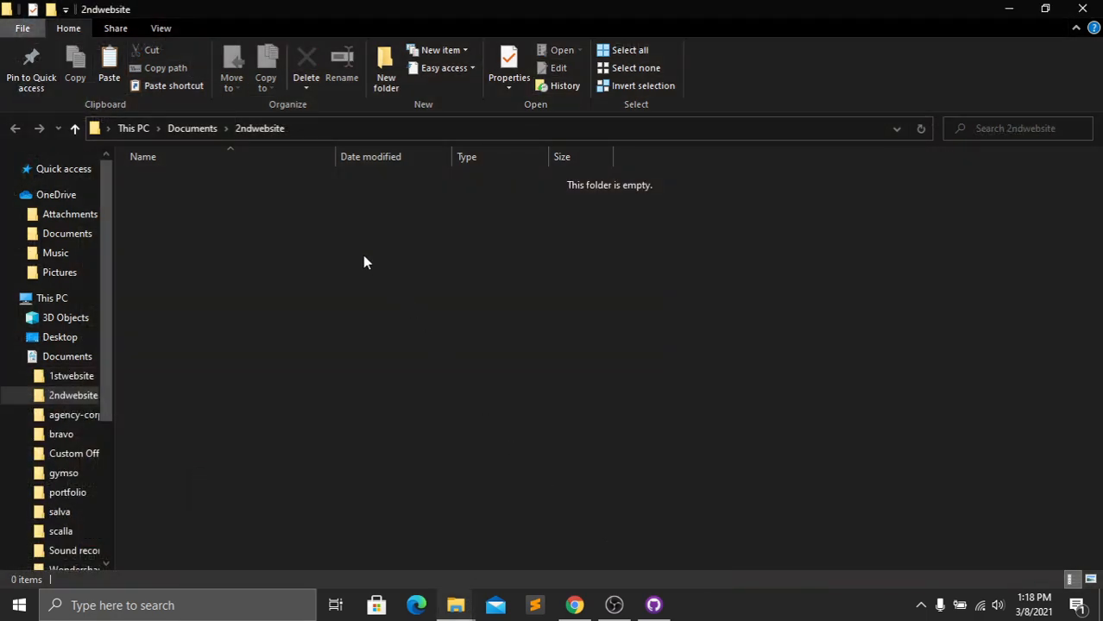
pyautogui.hotkey('ctrl', 'v')
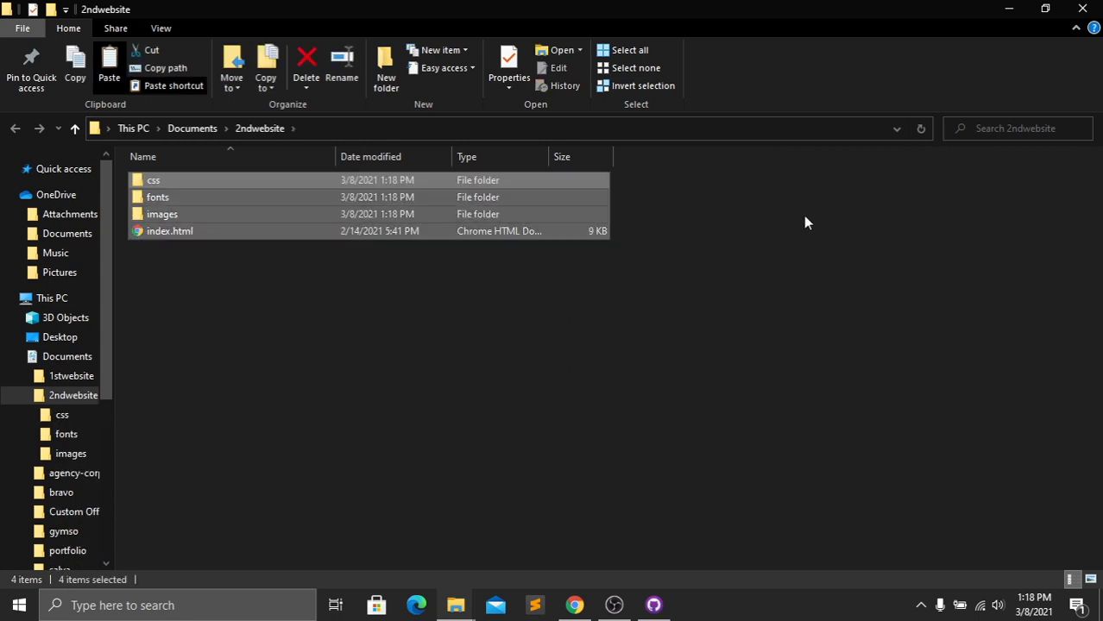
pyautogui.rightClick(805, 216)
pyautogui.click(826, 285)
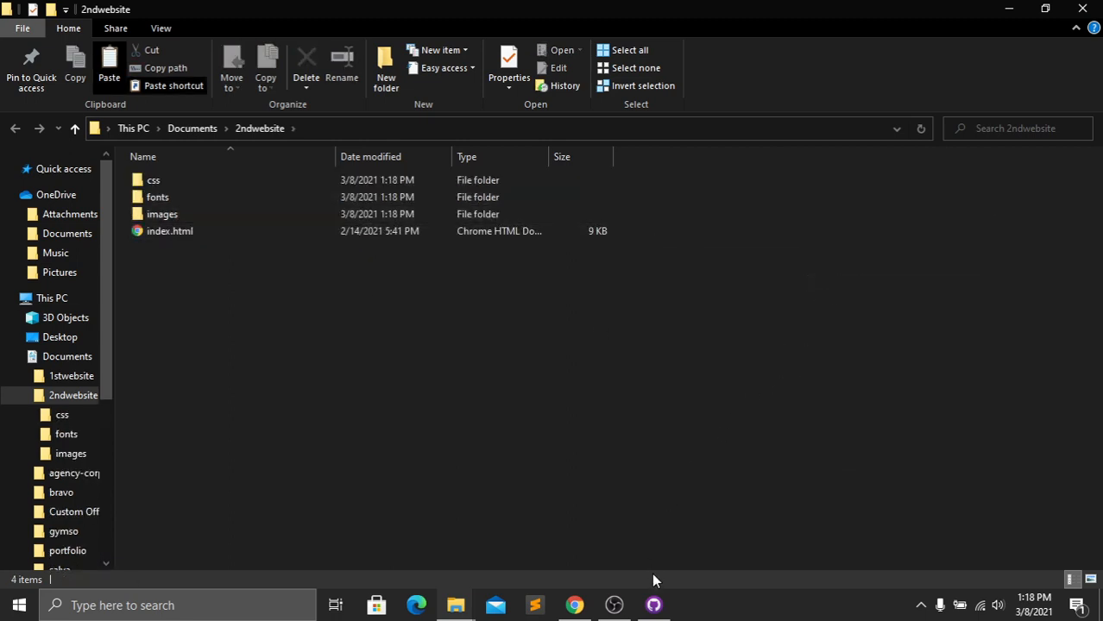
# Step: In GitHub Desktop, commit the added files to main with the summary "New files uploaded" and publish the branch
pyautogui.click(653, 604)
pyautogui.click(250, 240)
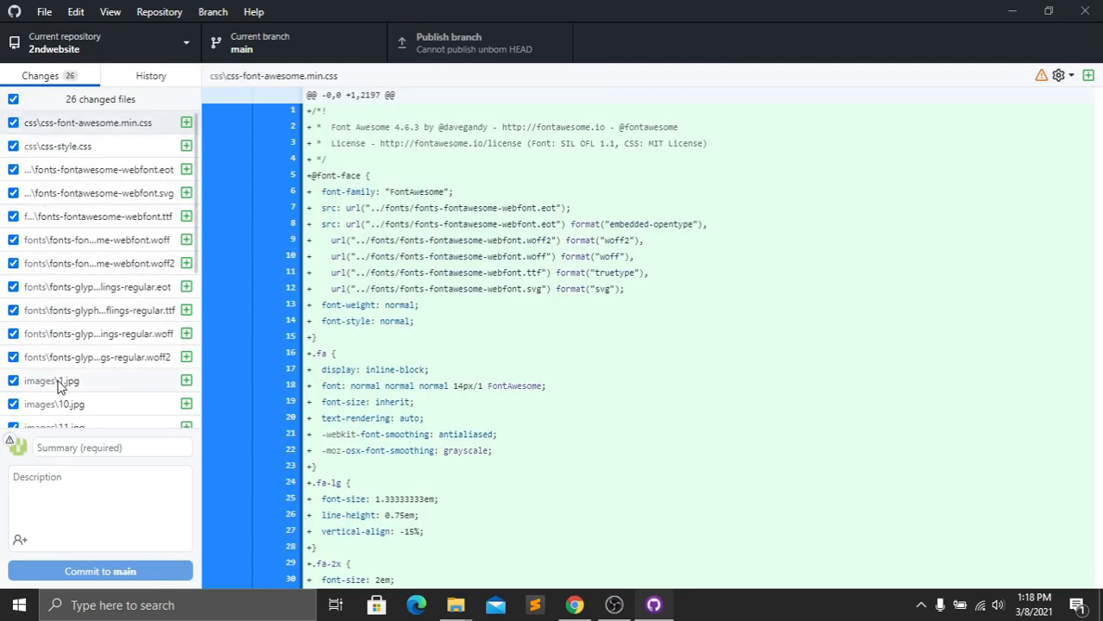
pyautogui.click(62, 448)
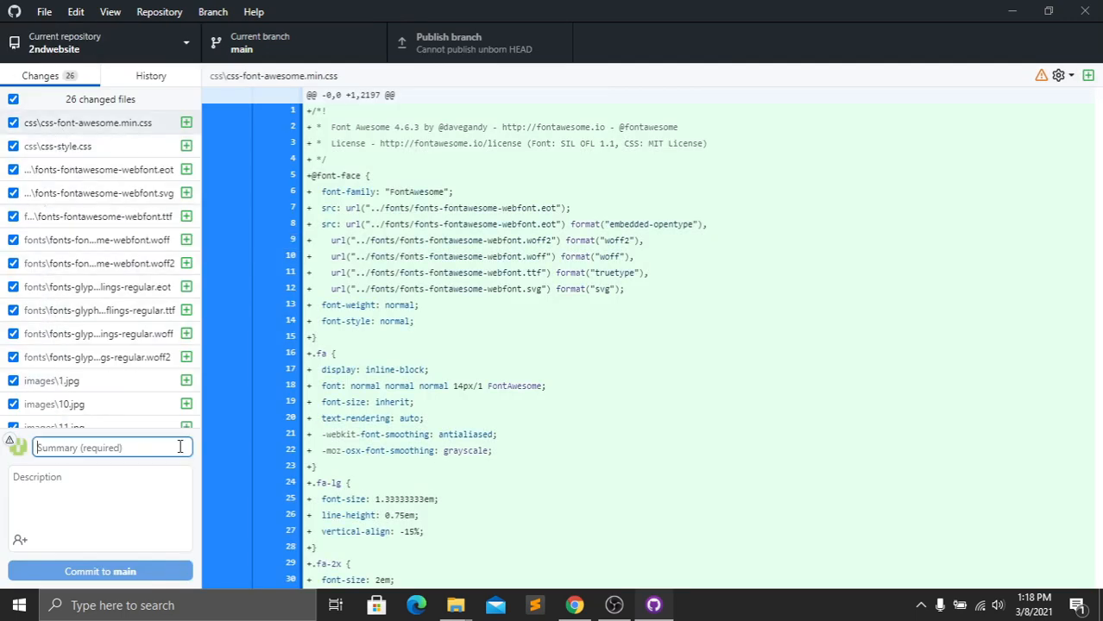
pyautogui.write('New files uploaded')
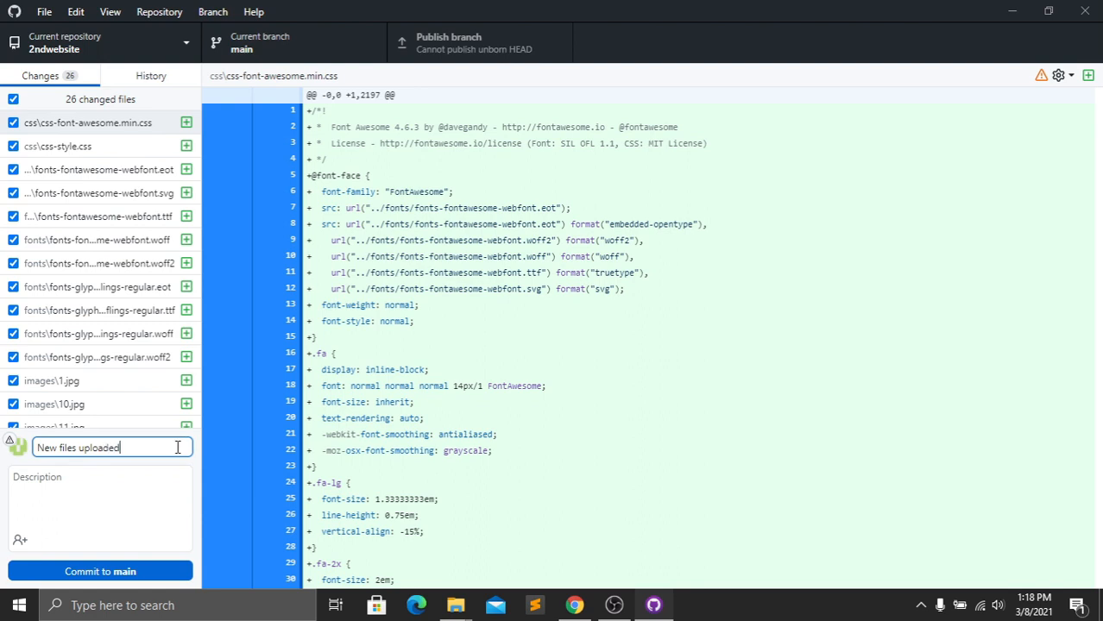
pyautogui.click(125, 571)
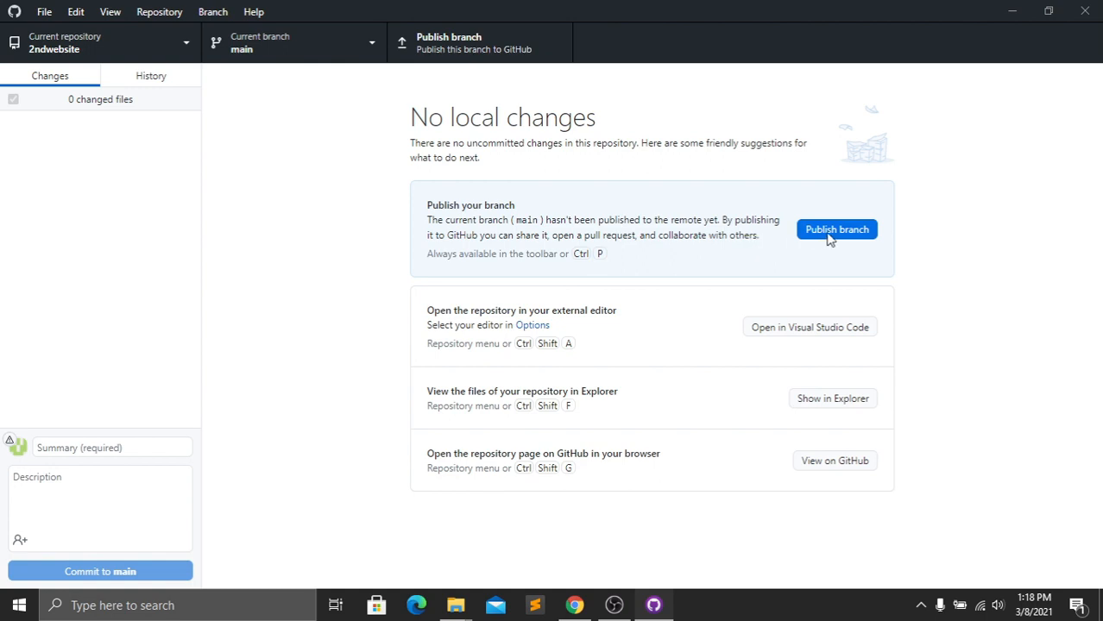
pyautogui.click(835, 230)
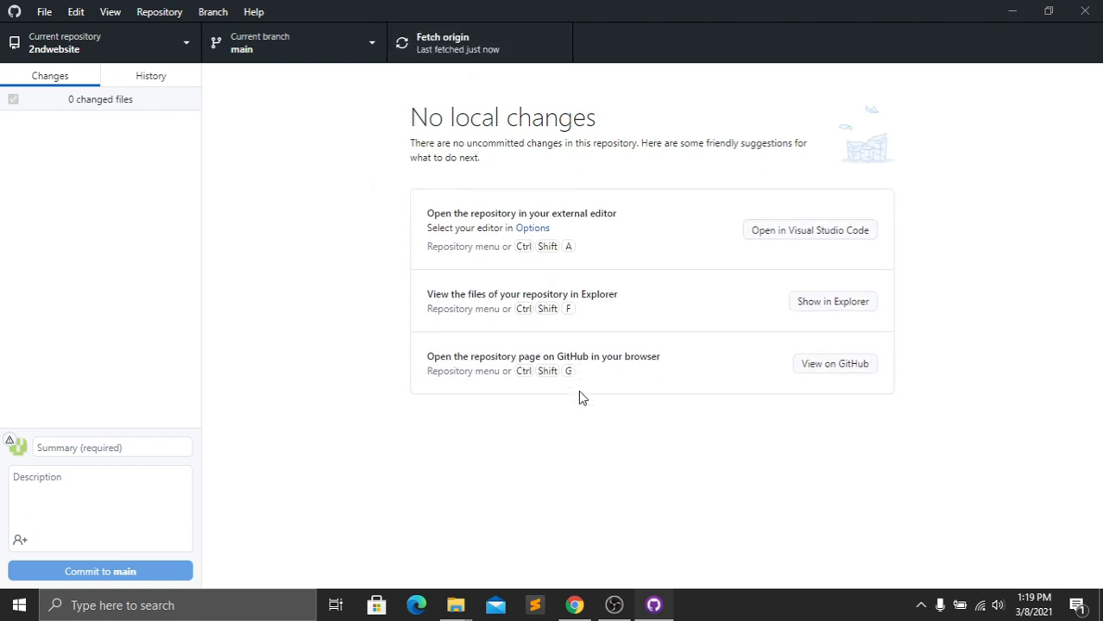
# Step: Reload the 2ndwebsite repository page in Chrome and save the main branch, / (root) folder, as its GitHub Pages source
pyautogui.click(573, 605)
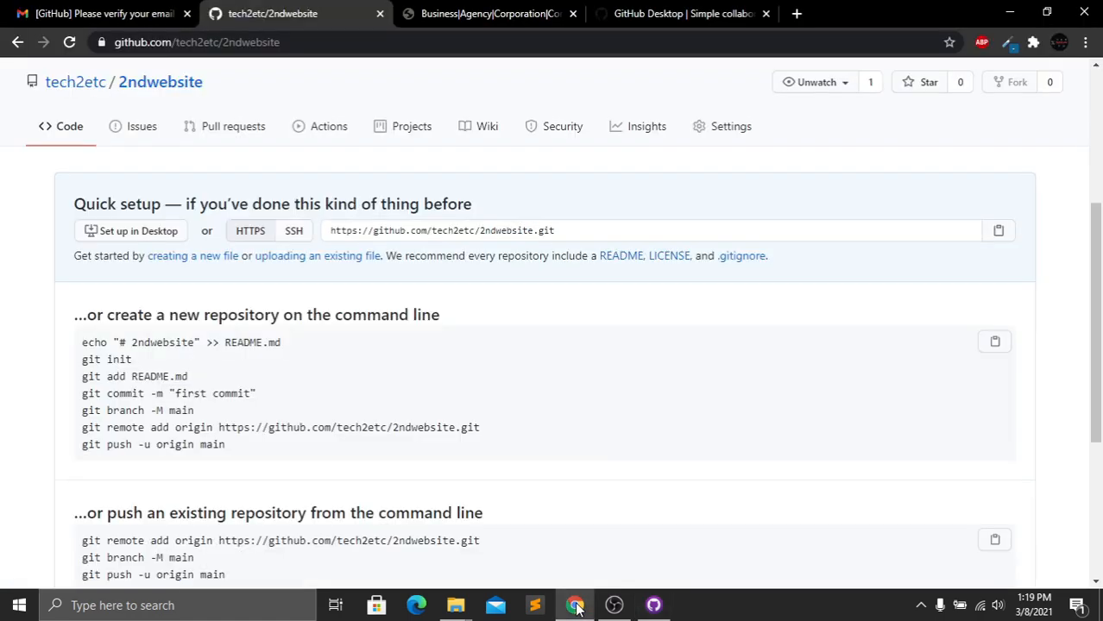
pyautogui.click(69, 42)
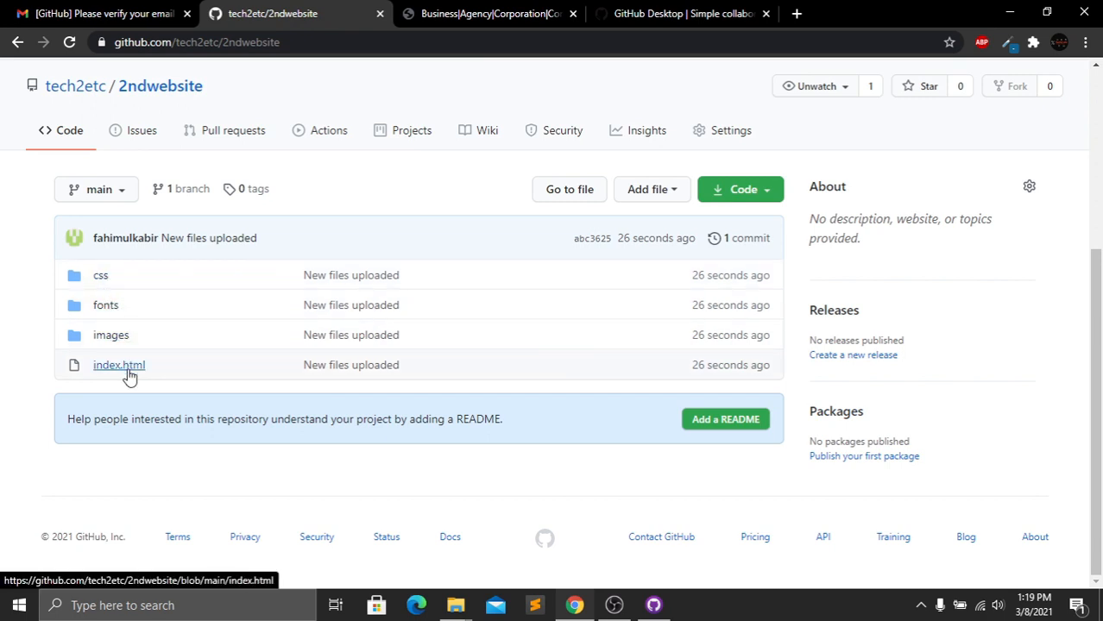
pyautogui.click(722, 137)
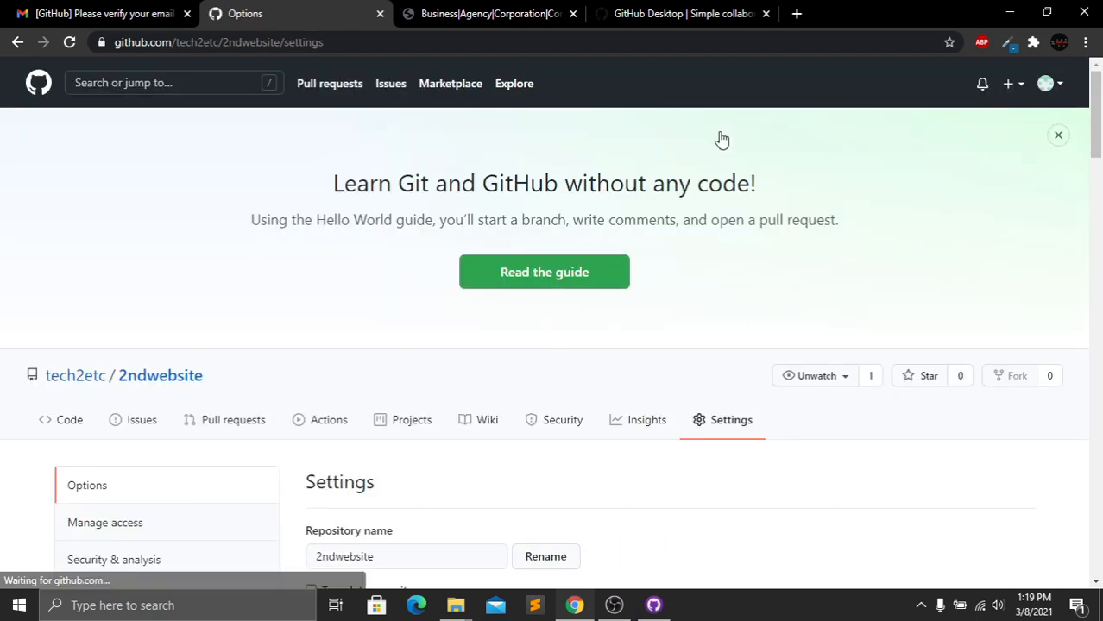
pyautogui.moveTo(1099, 121); pyautogui.dragTo(1073, 509)
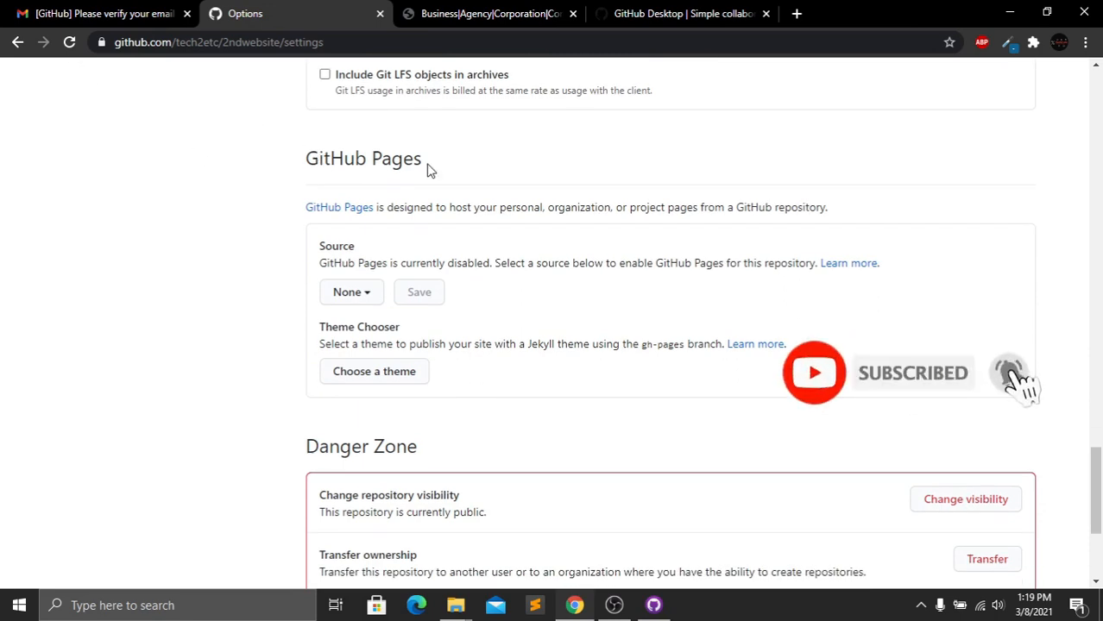
pyautogui.click(370, 299)
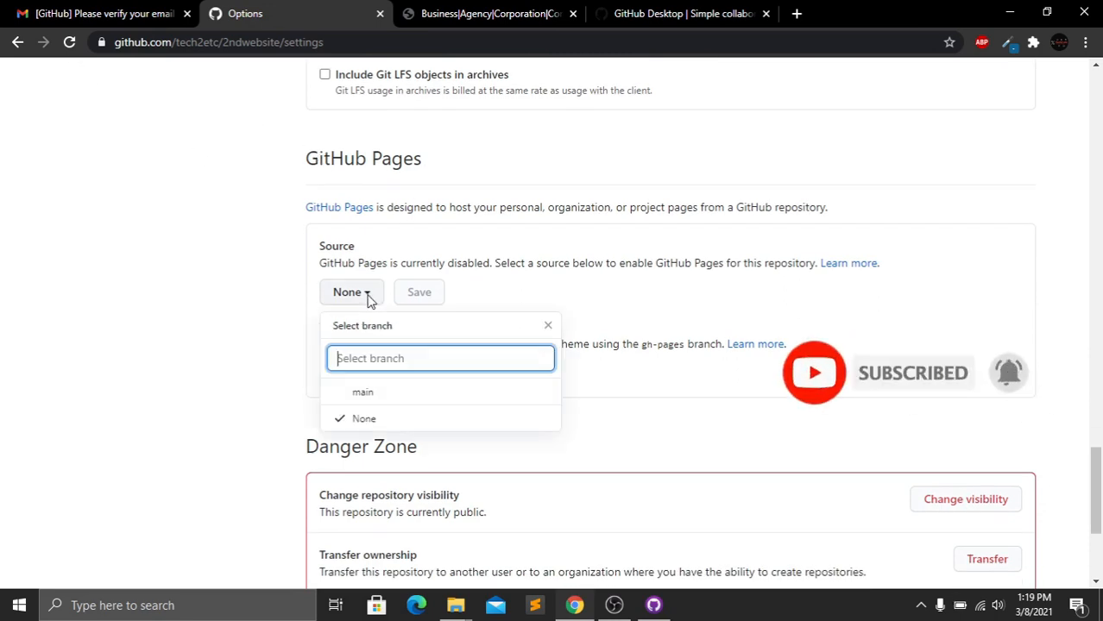
pyautogui.click(363, 393)
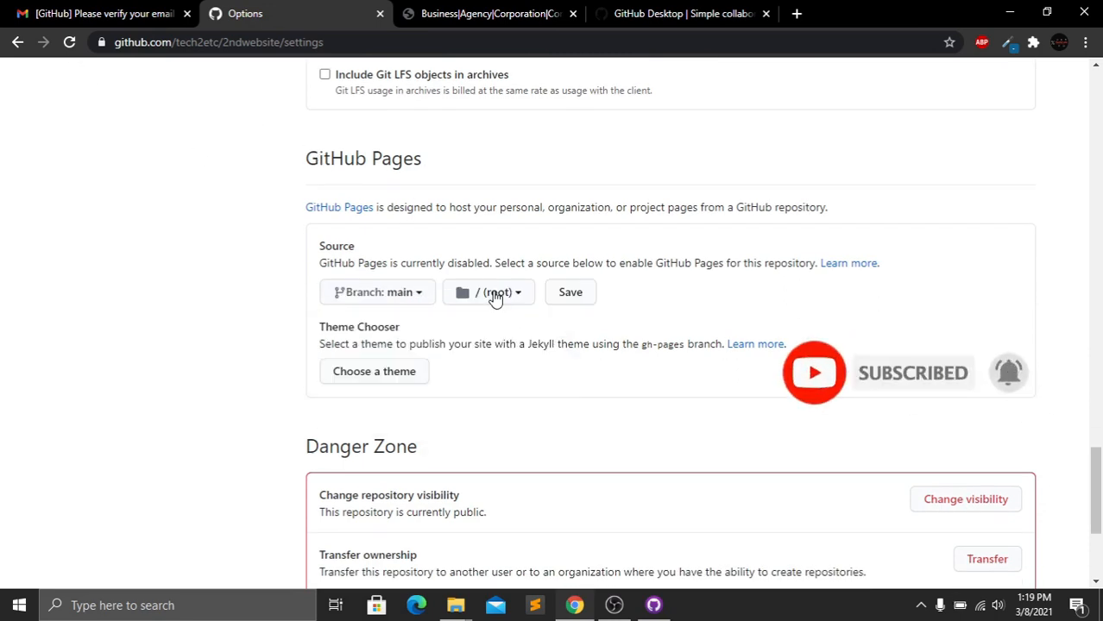
pyautogui.click(572, 296)
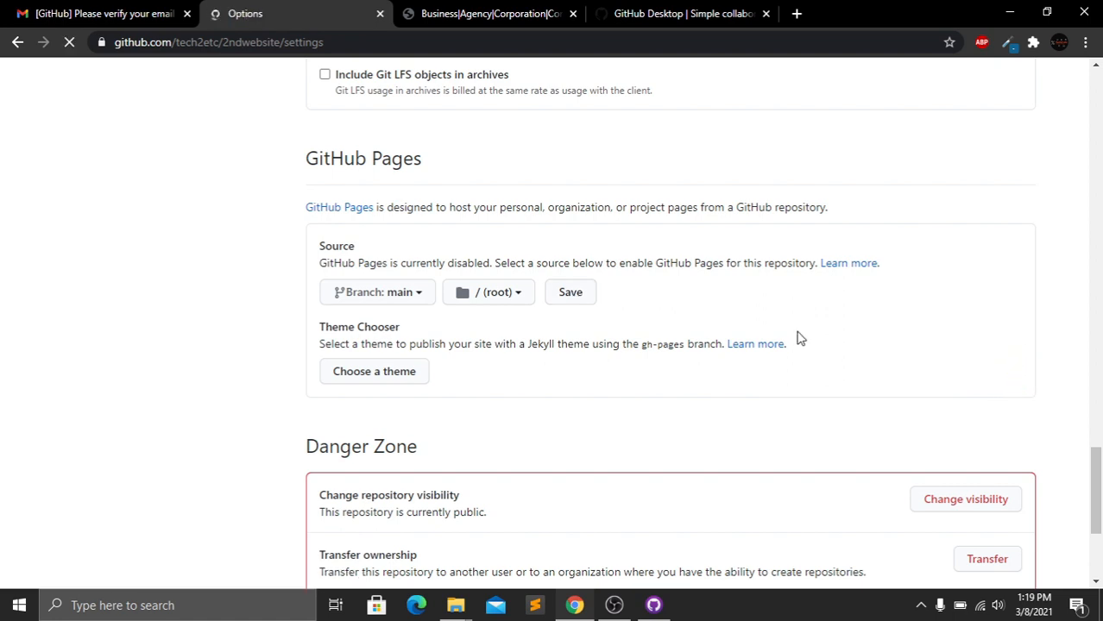
# Step: Open the 2ndwebsite site link from the GitHub Pages section in a new browser tab and look through the live website
pyautogui.moveTo(1097, 116); pyautogui.dragTo(1098, 274)
pyautogui.moveTo(1100, 321); pyautogui.dragTo(1098, 478)
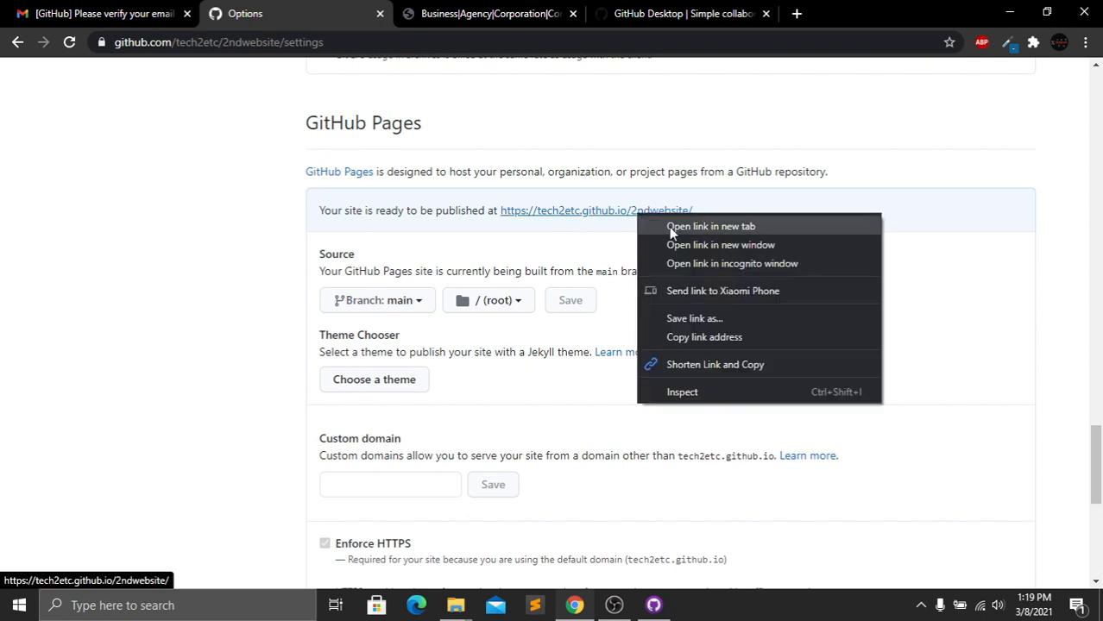
pyautogui.click(668, 227)
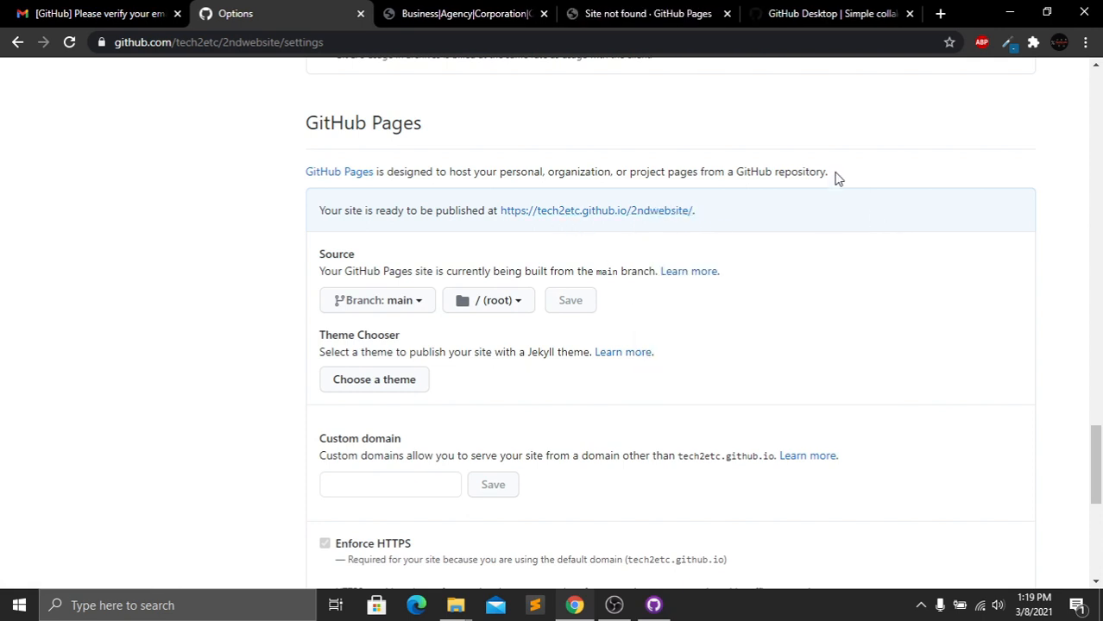
pyautogui.click(620, 15)
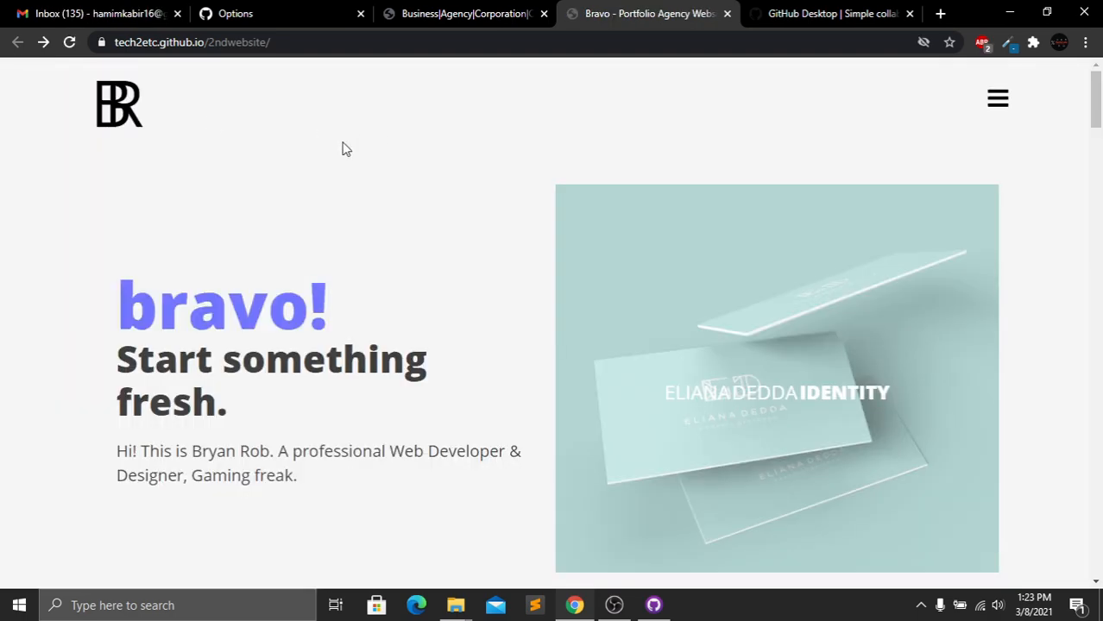
pyautogui.moveTo(1096, 113); pyautogui.dragTo(1098, 348)
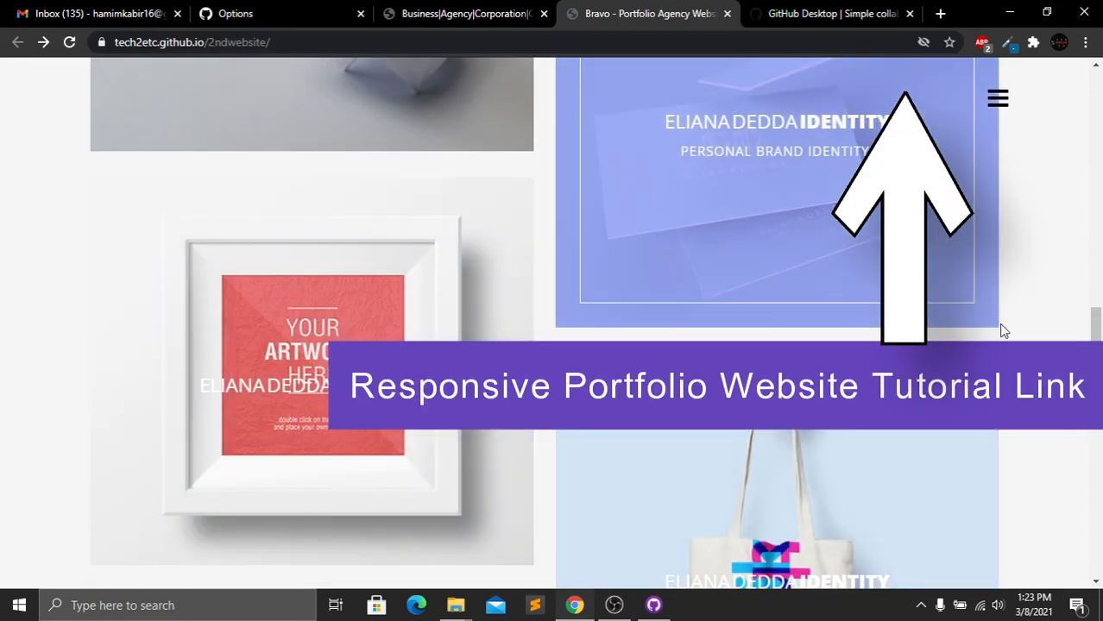
pyautogui.moveTo(1096, 328); pyautogui.dragTo(1098, 82)
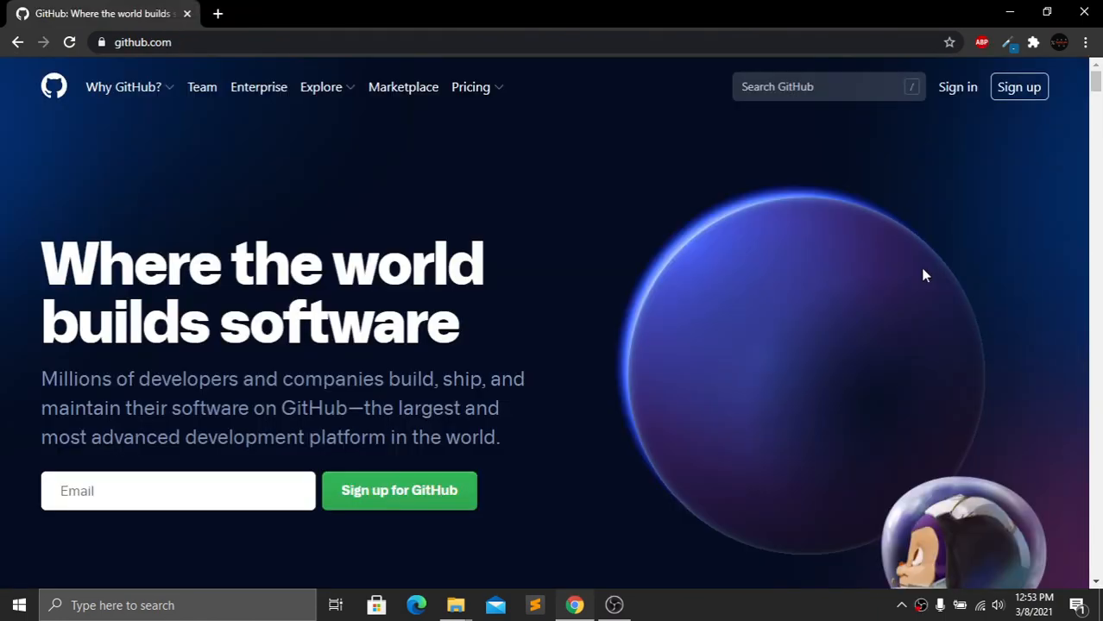